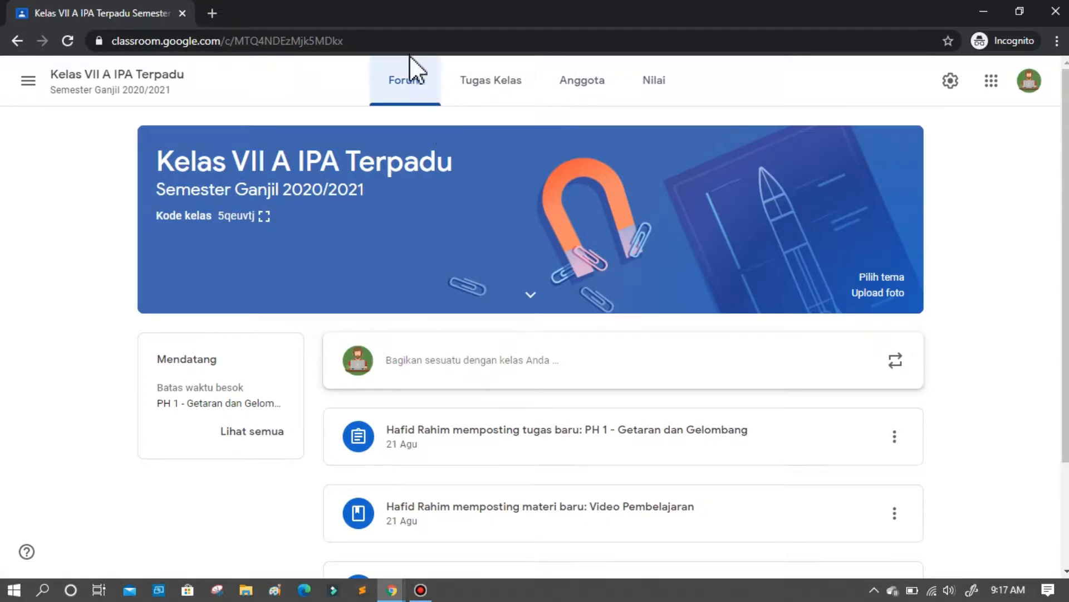
Start an announcement in the Kelas VII A IPA Terpadu forum and paste the prepared notice about the IPA lesson on 24 Agustus 2020, 09:00.
left_click(469, 107)
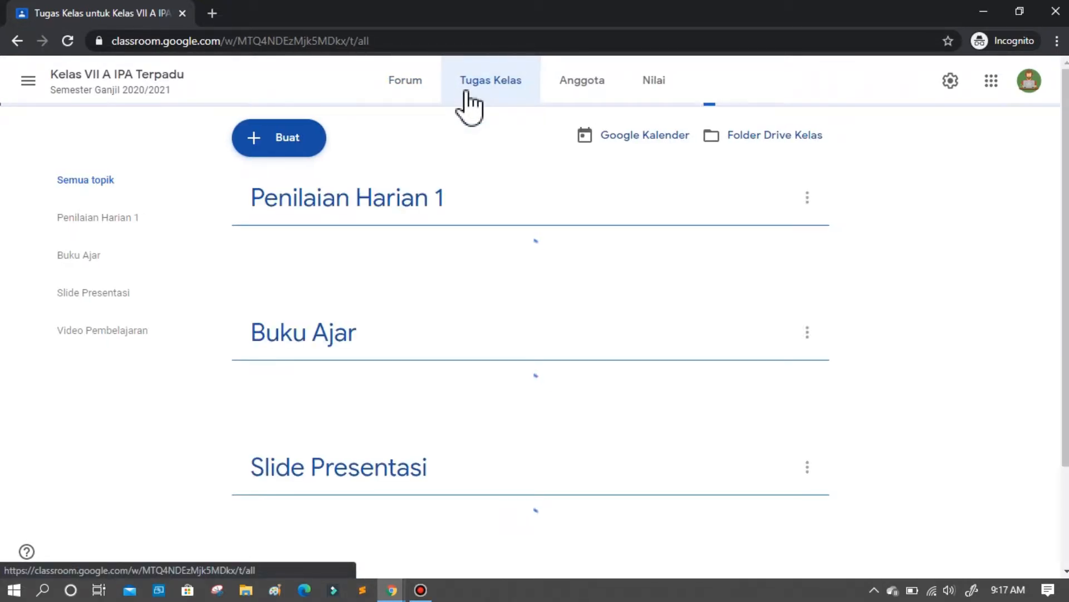
left_click(392, 84)
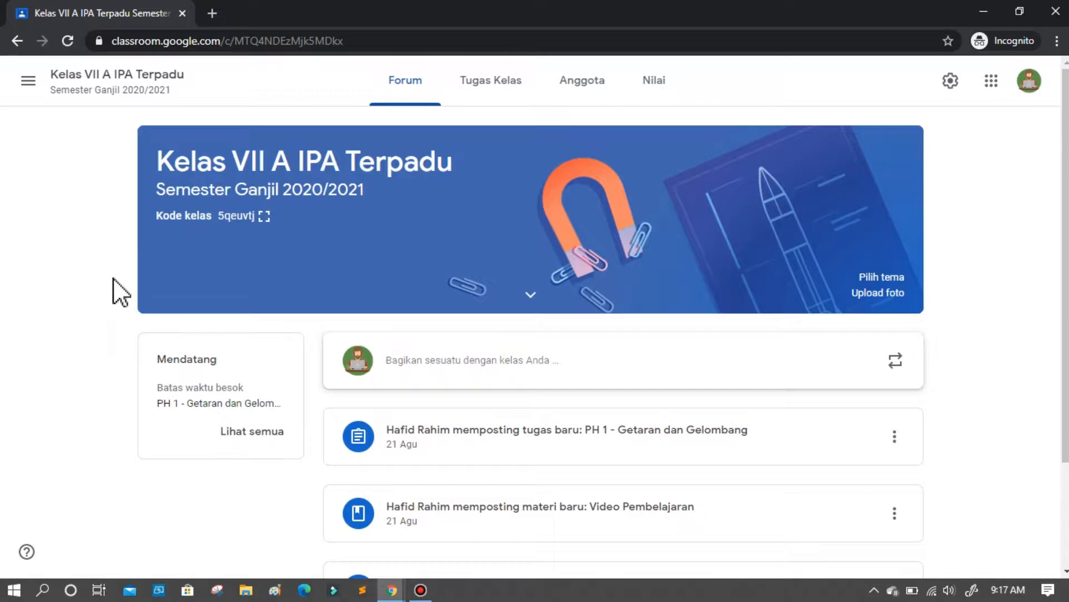
left_click(438, 367)
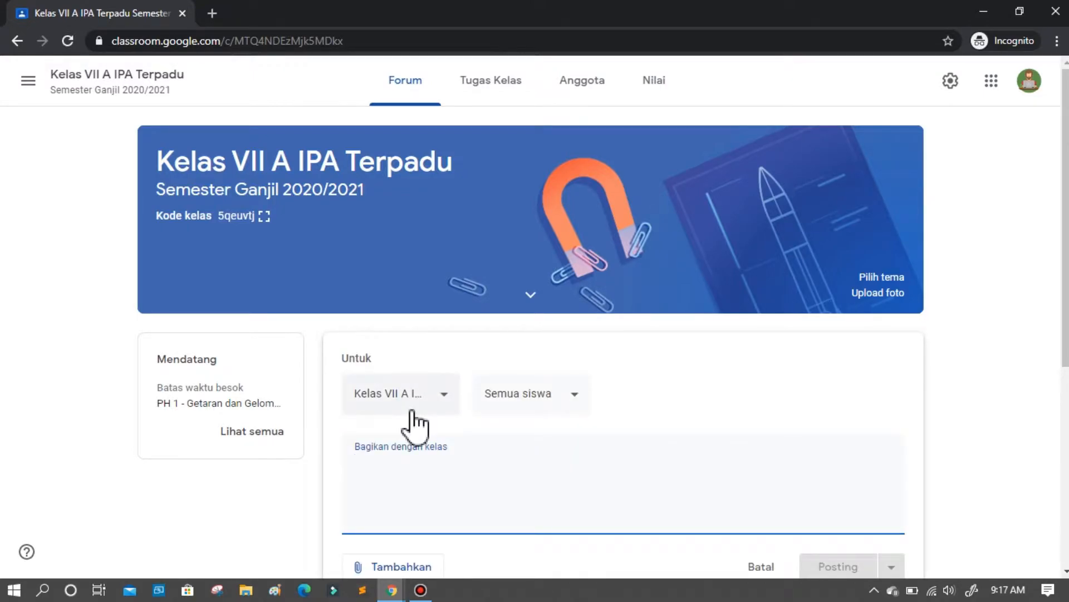
type("Pengumuman: Pelajaran IPA akan dimulai pada Hari senin, Tanggal 24 Agustus 2020 Pukul 09:00, adik-adik silahkan membaca terlebih dahulu Materi pelajaran sebelumnya karena kita akan melakukan kuis sebelum memulai pembelajaran")
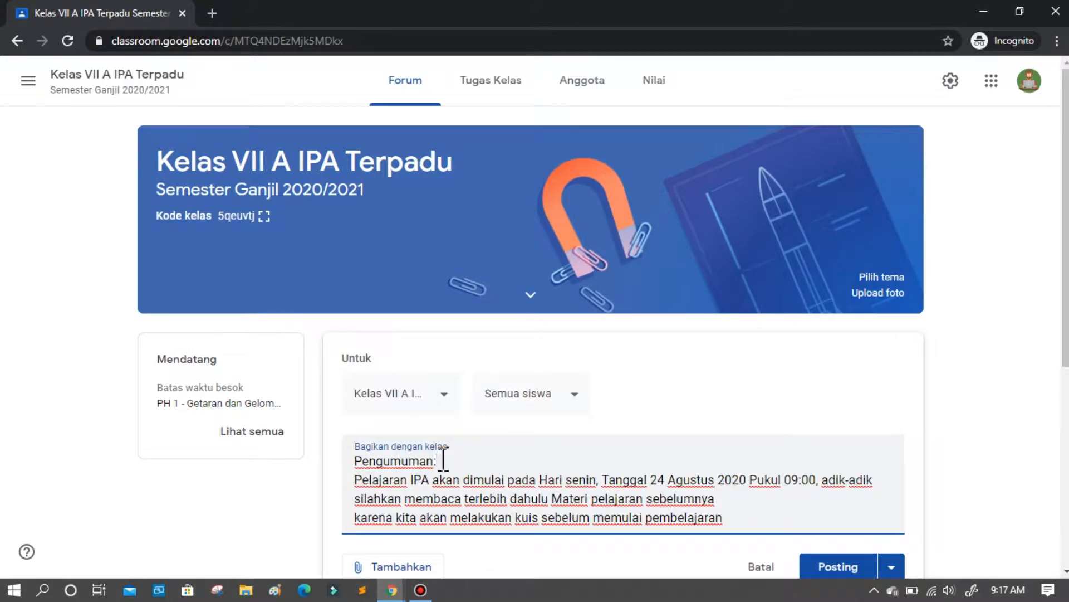
key("Down")
left_click(444, 460)
scroll(443, 468, "down", 2)
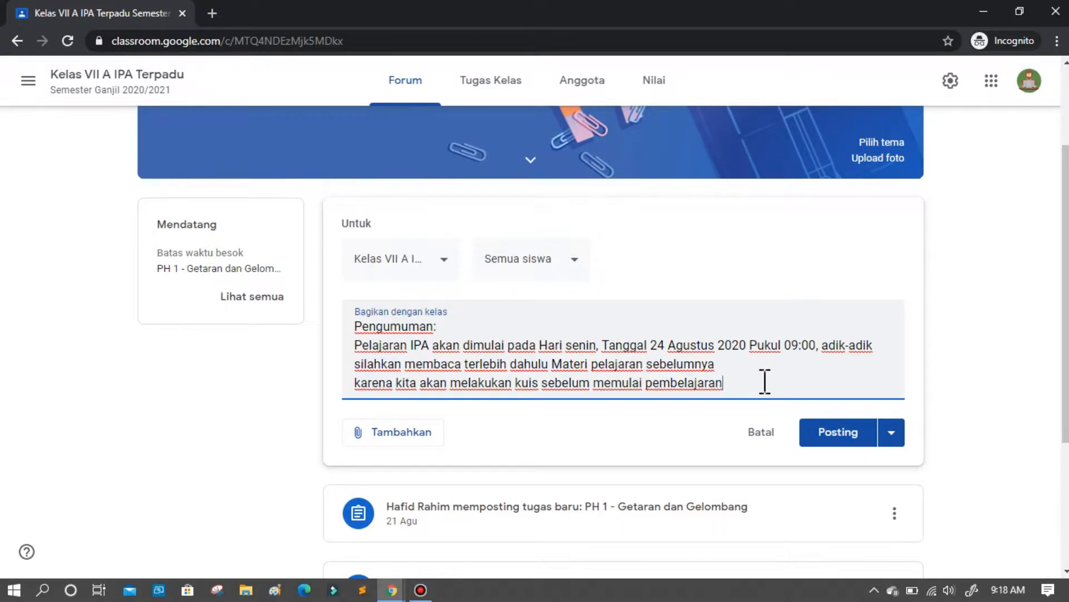
Add a closing line reading "Terimakasih" at the end of the announcement.
key("Return")
type("Terimakasih")
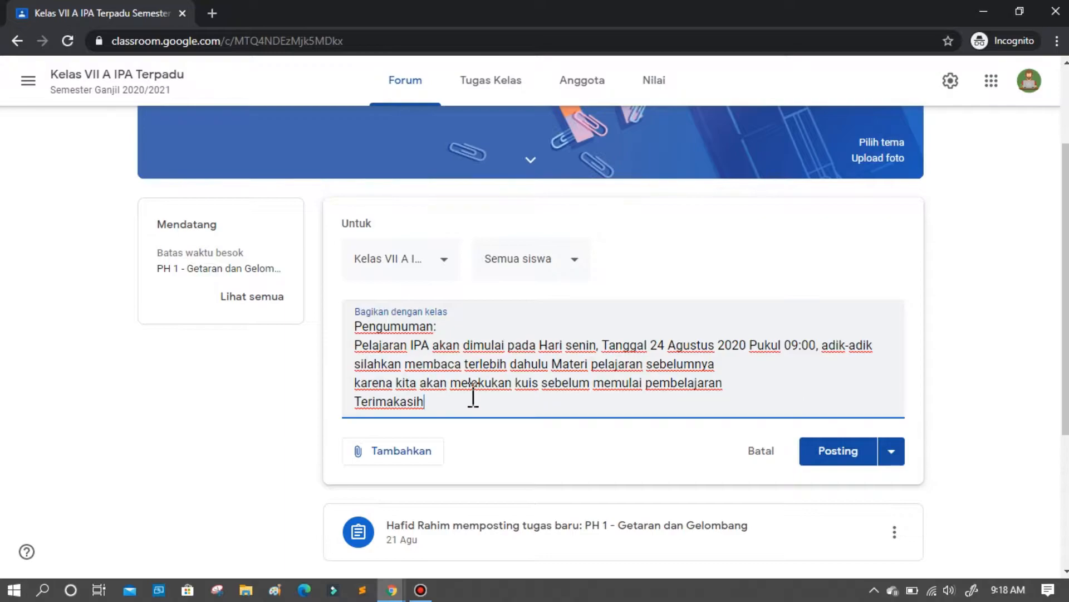
Deselect the individual student among the announcement's recipients, and restore the audience to Semua siswa.
left_click(571, 269)
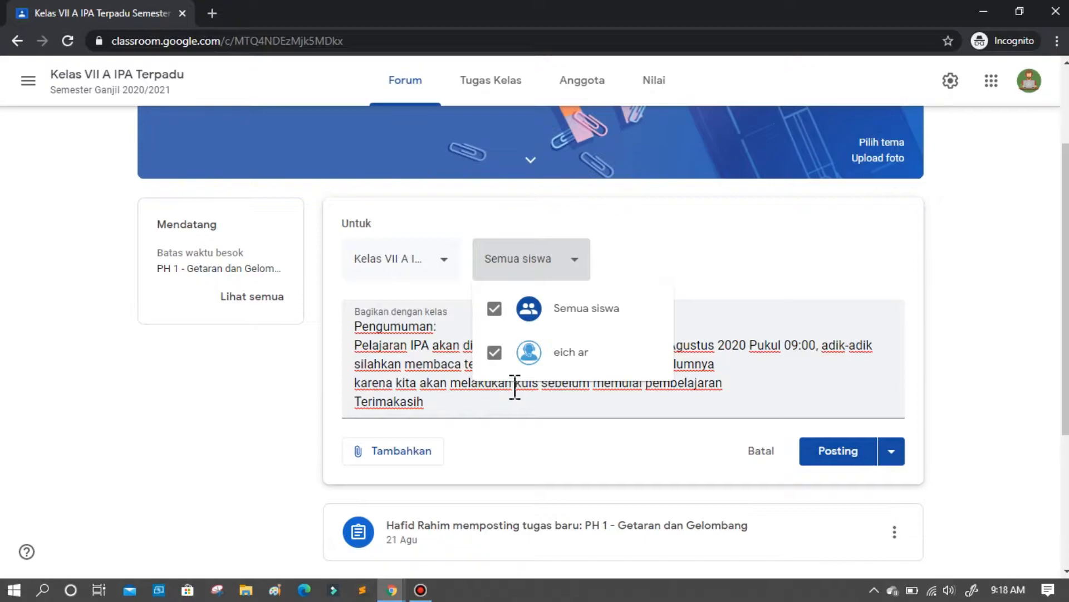
left_click(494, 352)
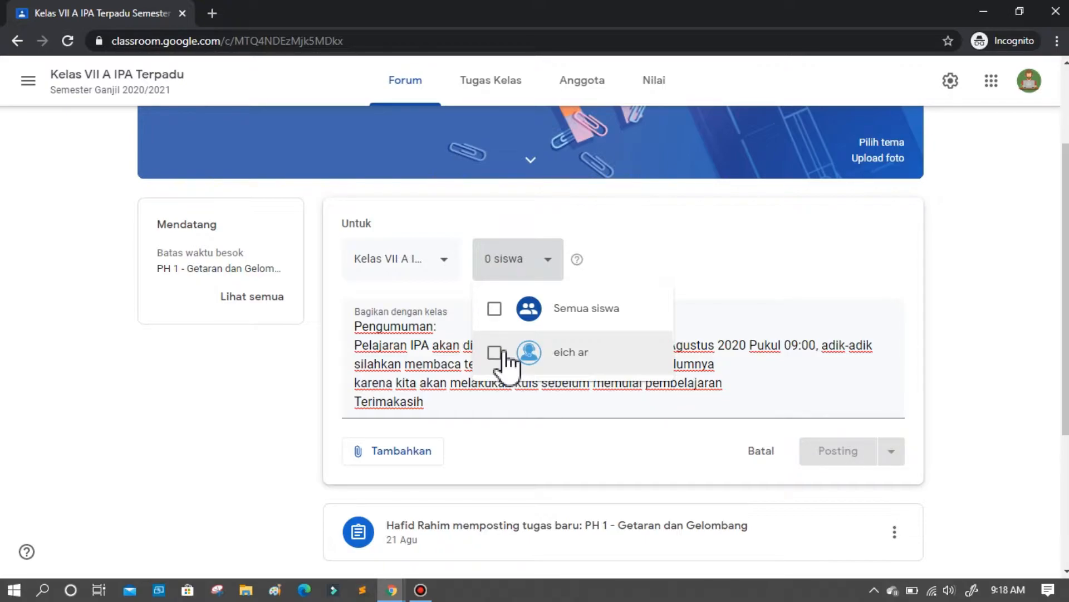
left_click(504, 353)
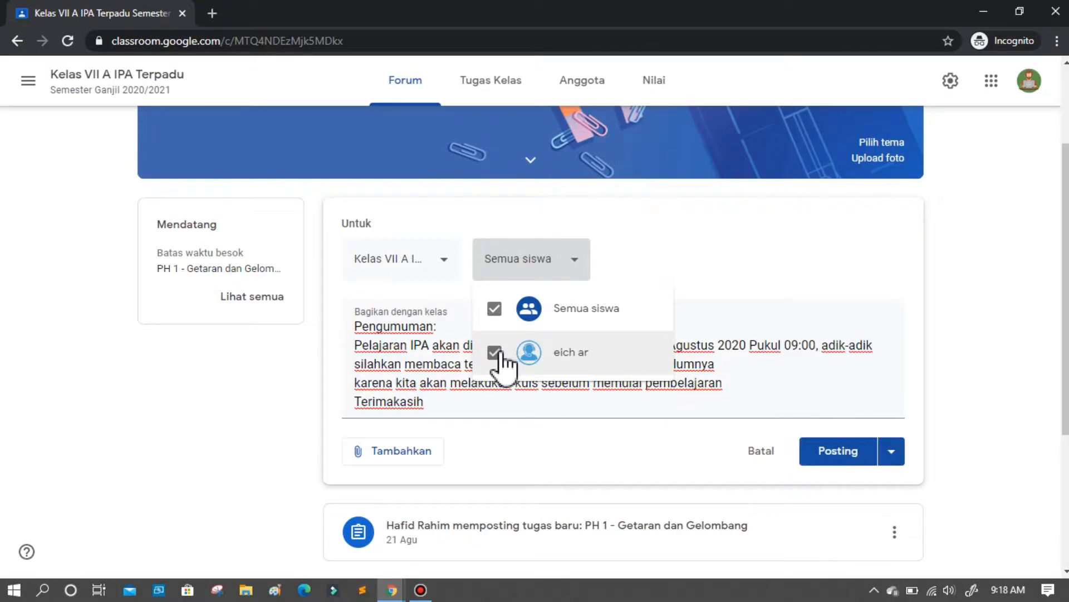
left_click(437, 384)
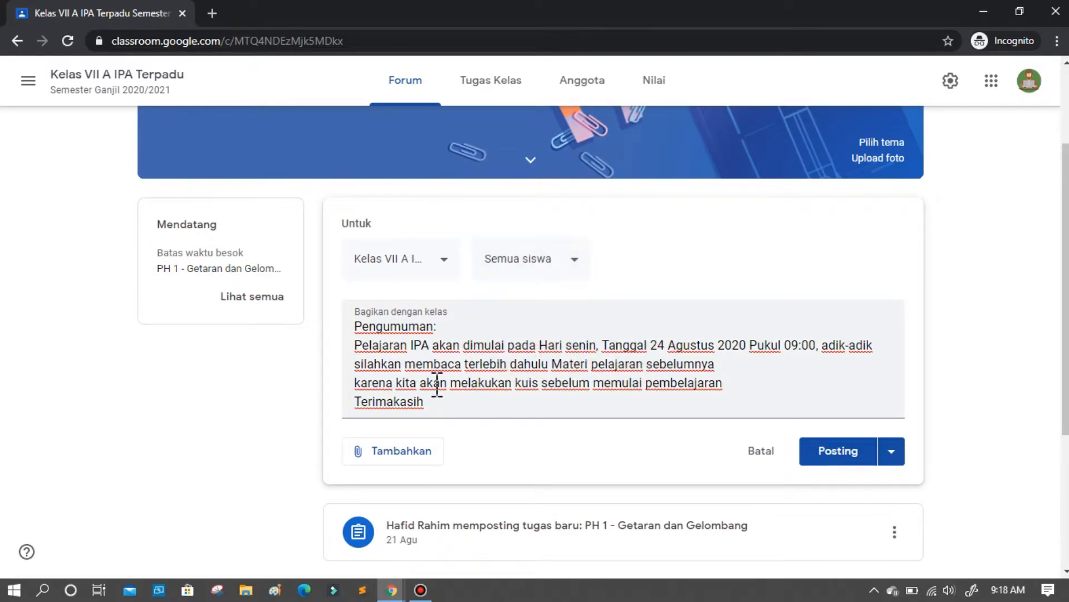
Add Kelas VII B IPA Terpadu as a second class receiving the announcement.
left_click(358, 330)
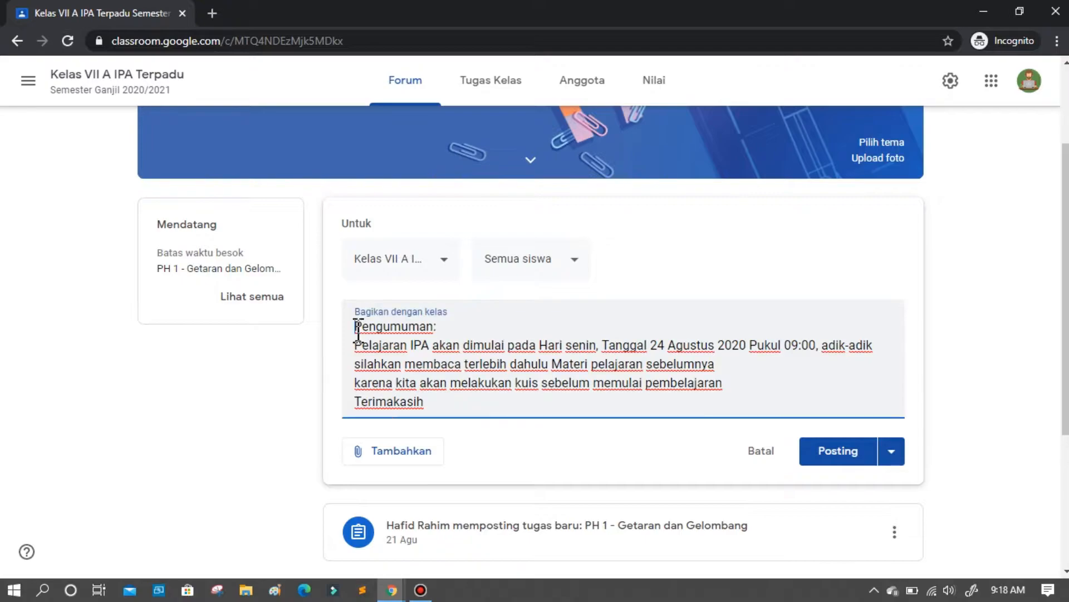
left_click_drag(359, 330, 389, 358)
left_click(394, 361)
left_click(441, 266)
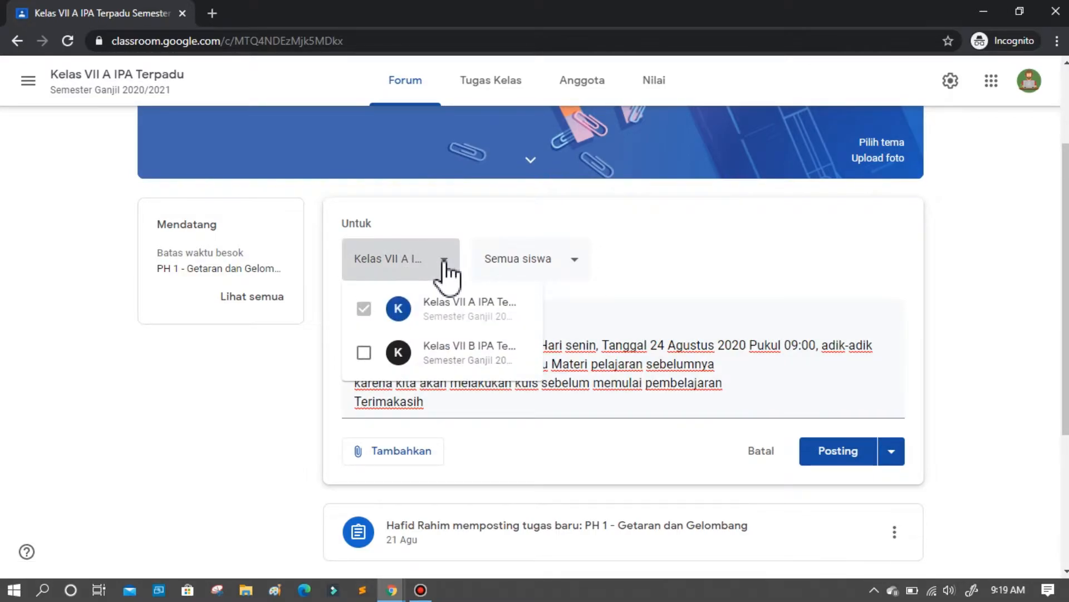
left_click(365, 352)
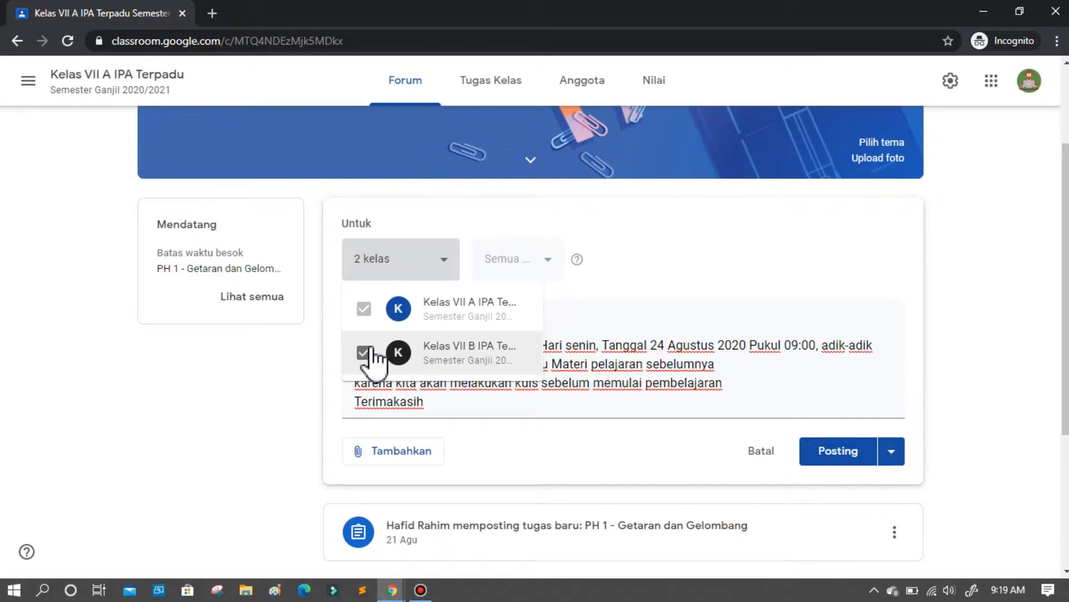
left_click(583, 365)
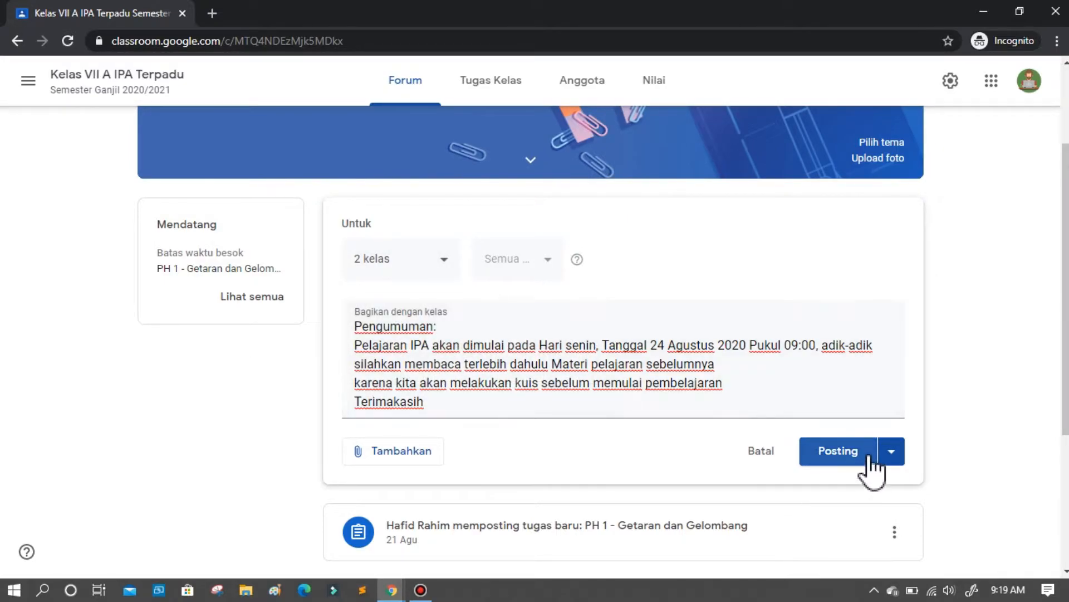
Remove Kelas VII B IPA Terpadu from the classes receiving the announcement.
left_click(432, 250)
left_click(363, 352)
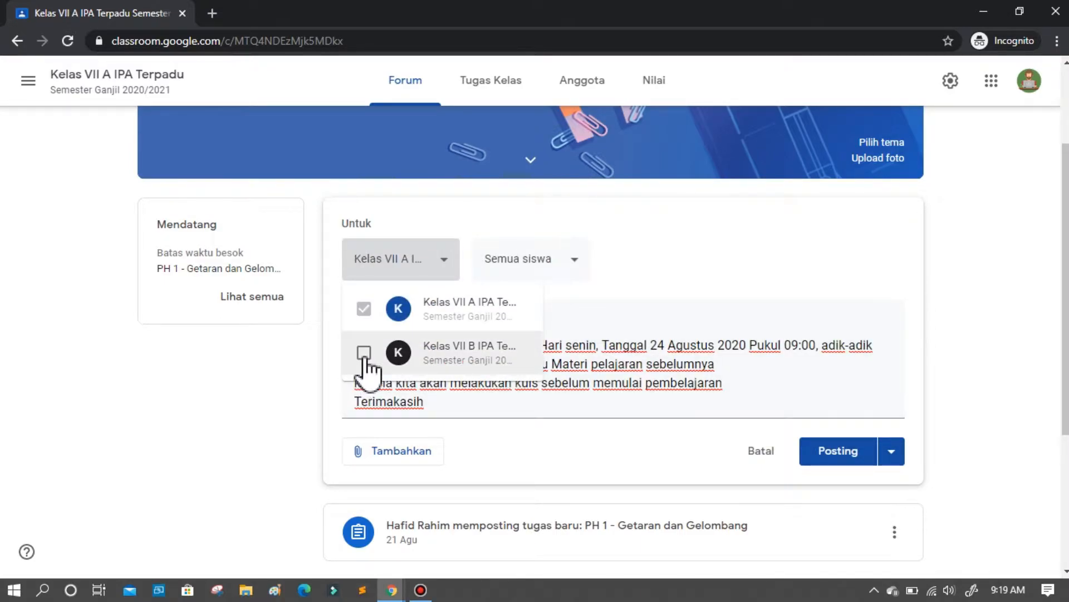
left_click(608, 364)
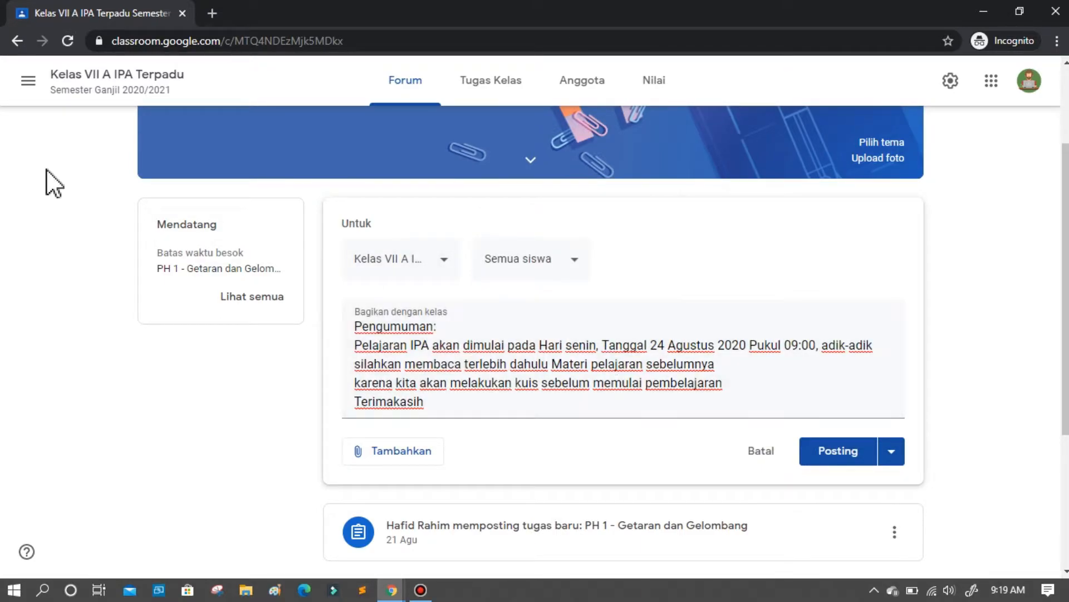
Clear the entire announcement text from the draft.
left_click(28, 82)
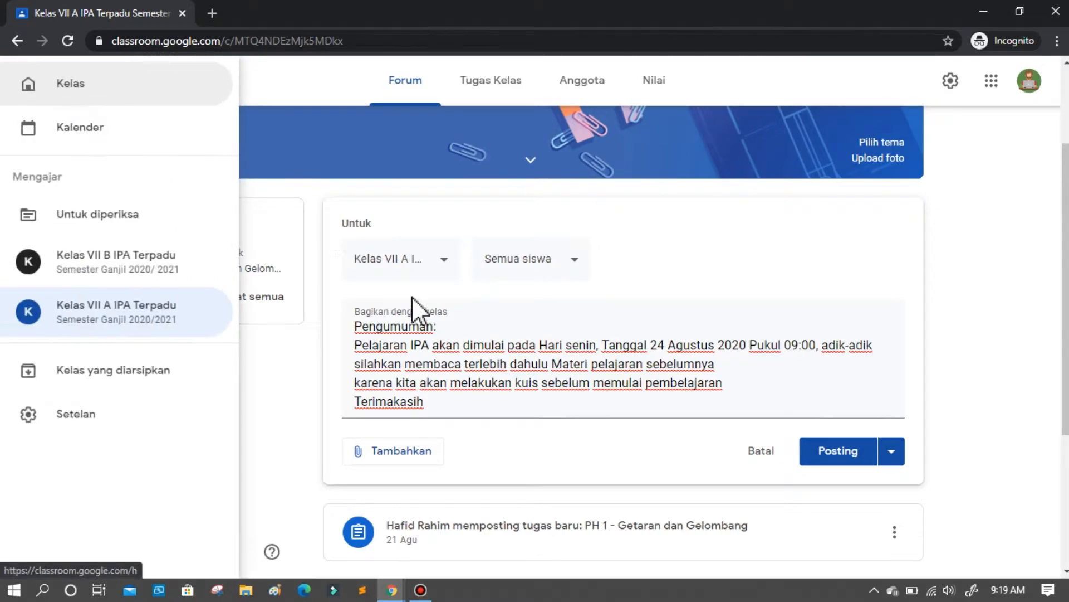
left_click(450, 384)
left_click(434, 400)
key("ctrl+a")
key("BackSpace")
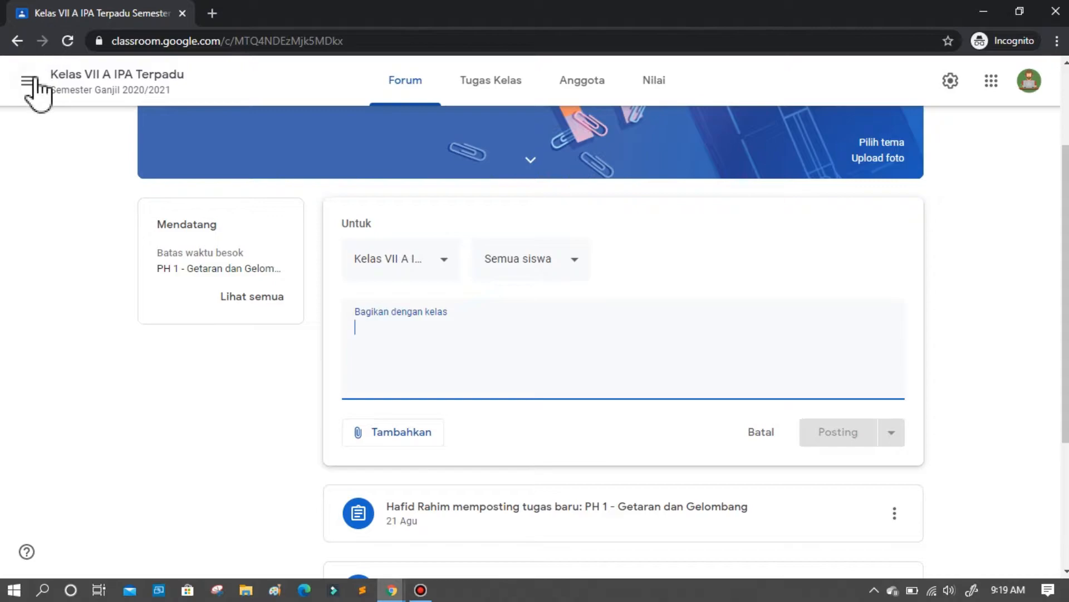
From the class overview, begin creating a new class and accept the notice about not using Classroom at a school with students.
left_click(39, 79)
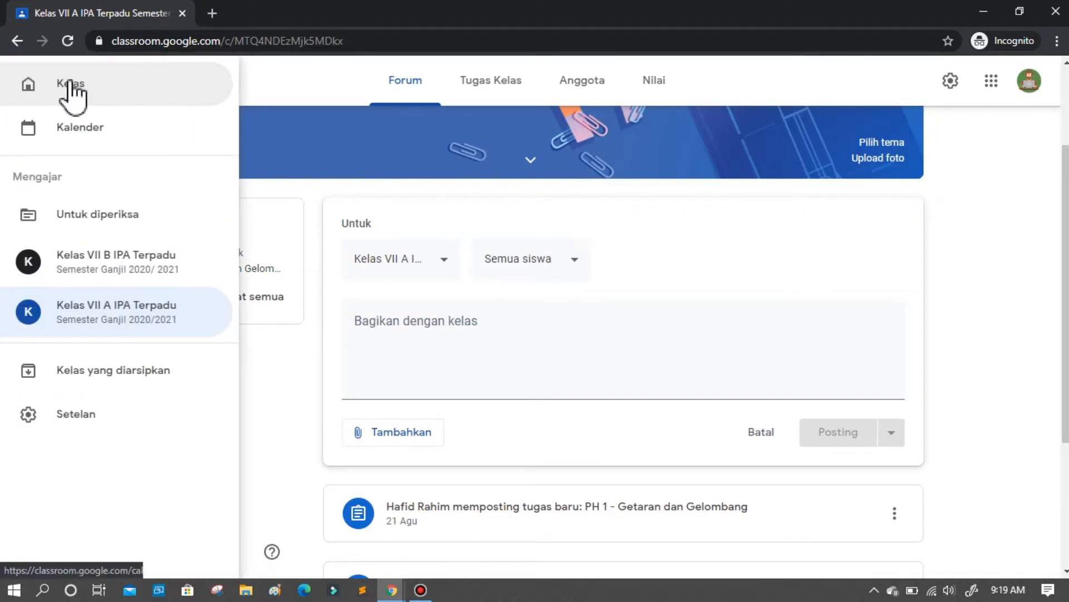
left_click(70, 88)
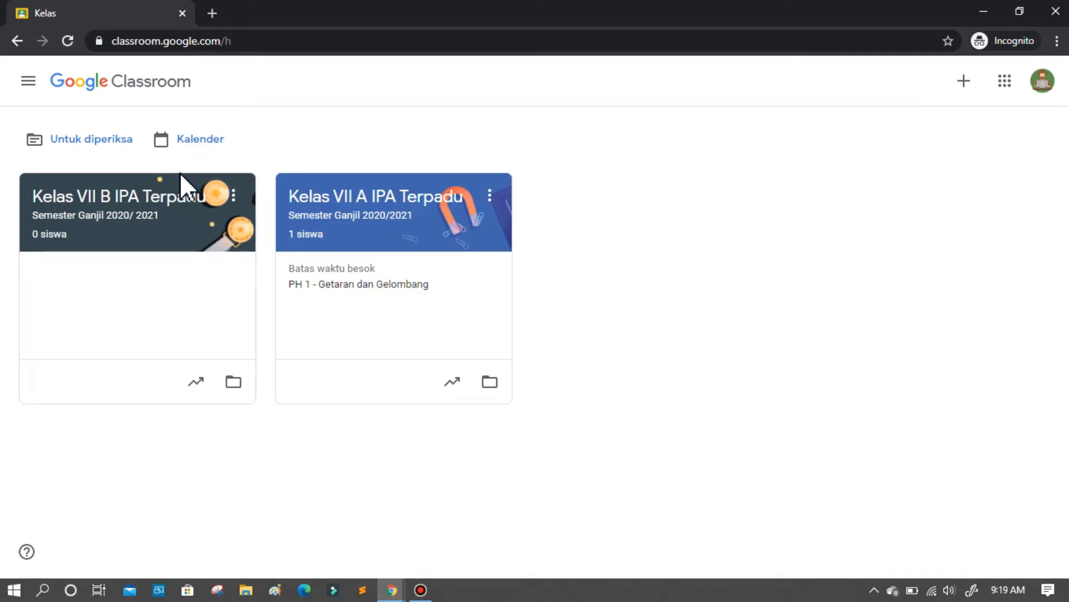
left_click(968, 93)
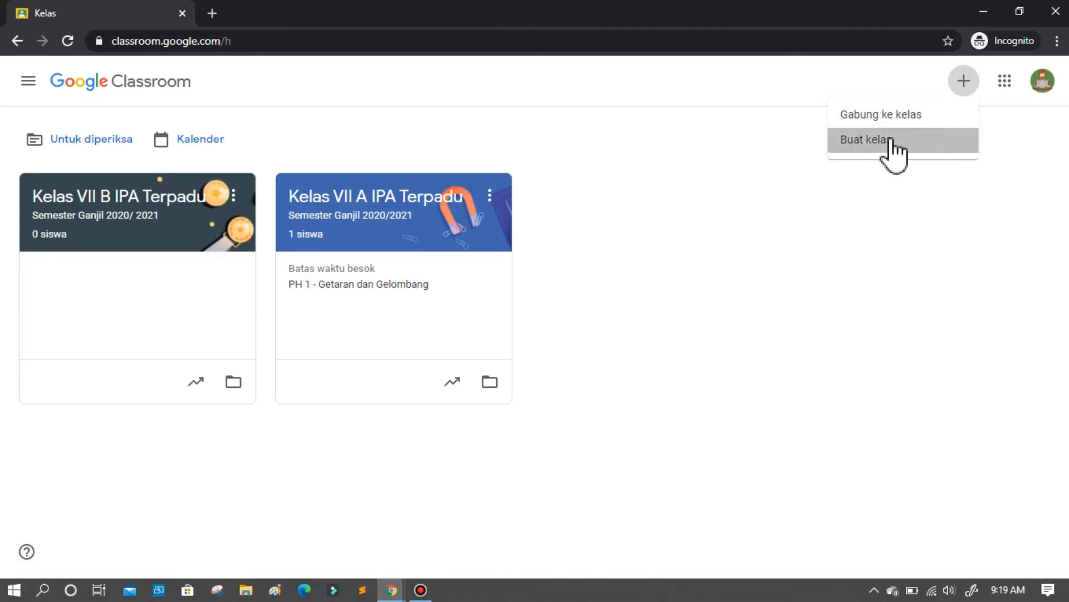
left_click(893, 141)
left_click(456, 412)
left_click(629, 520)
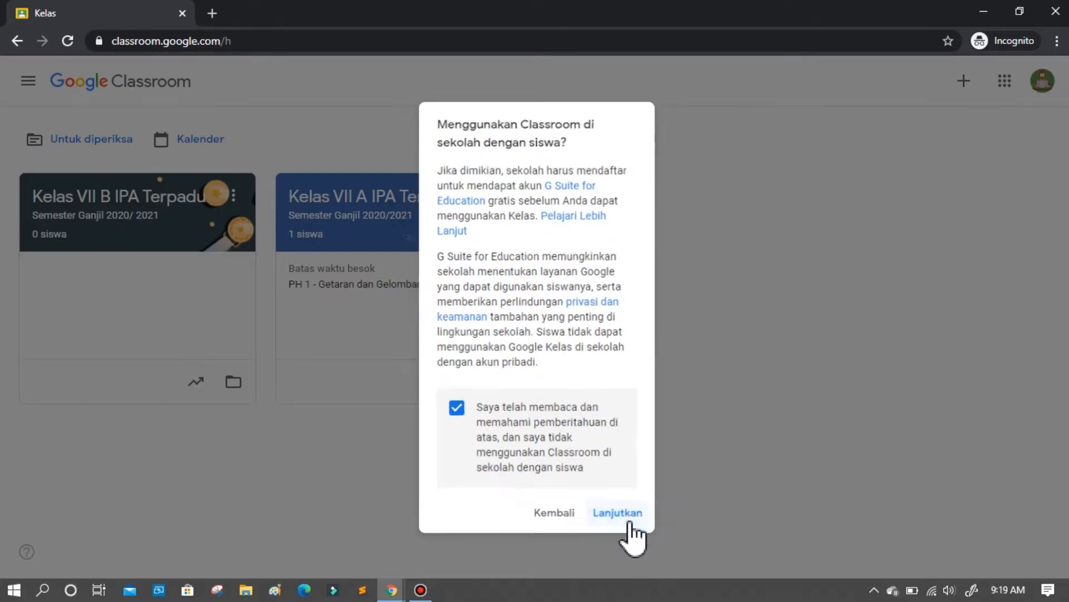
Name the new class "Kelas VII C IPA Terpadu".
left_click(371, 226)
type("Kelas VII")
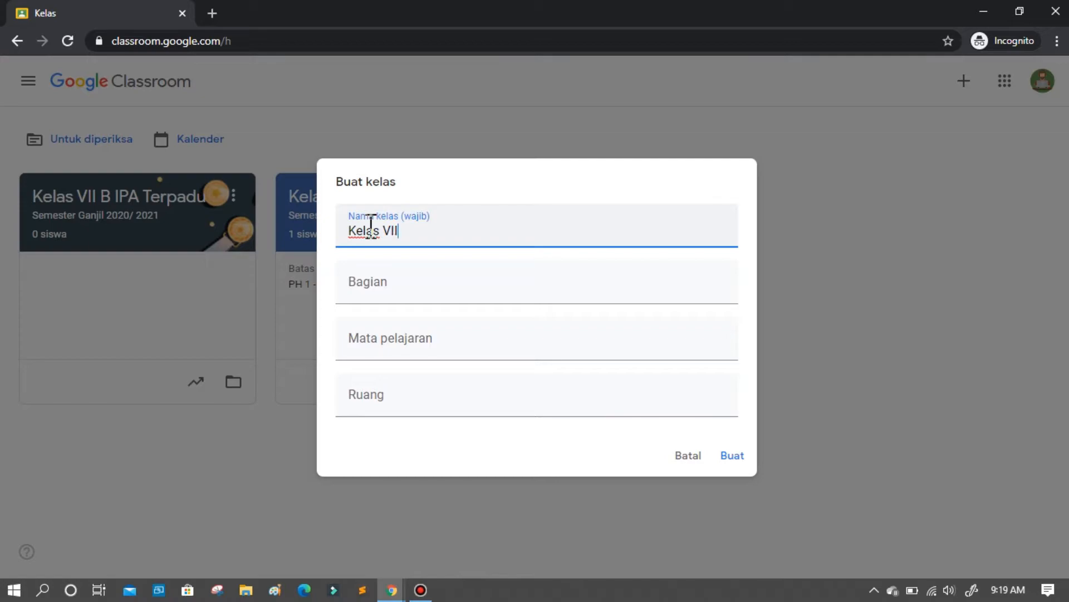
type(" C")
key("Tab")
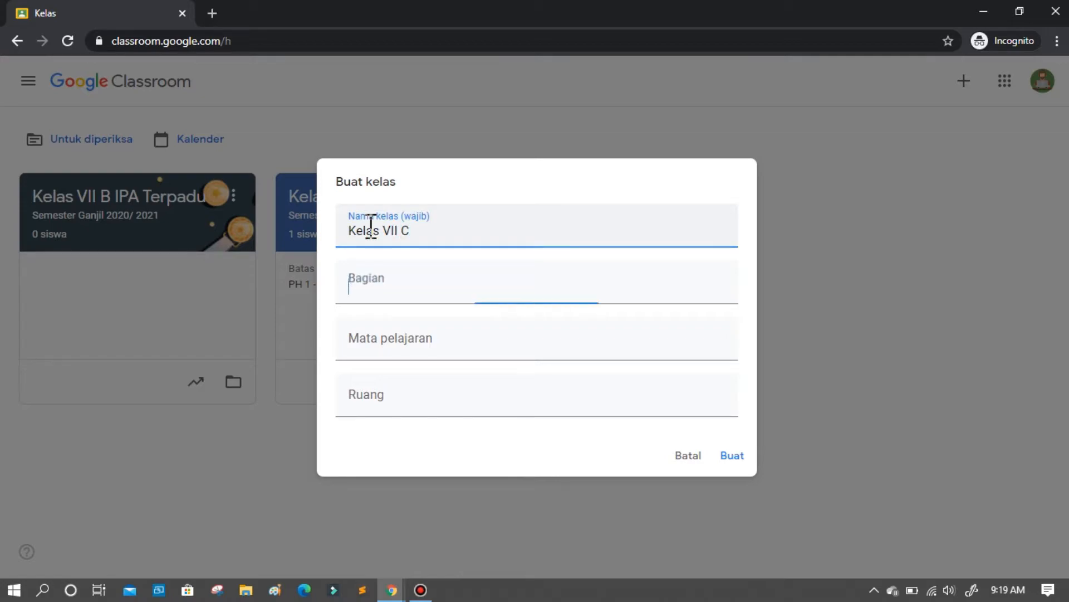
left_click(423, 232)
type("IPA Terpadu")
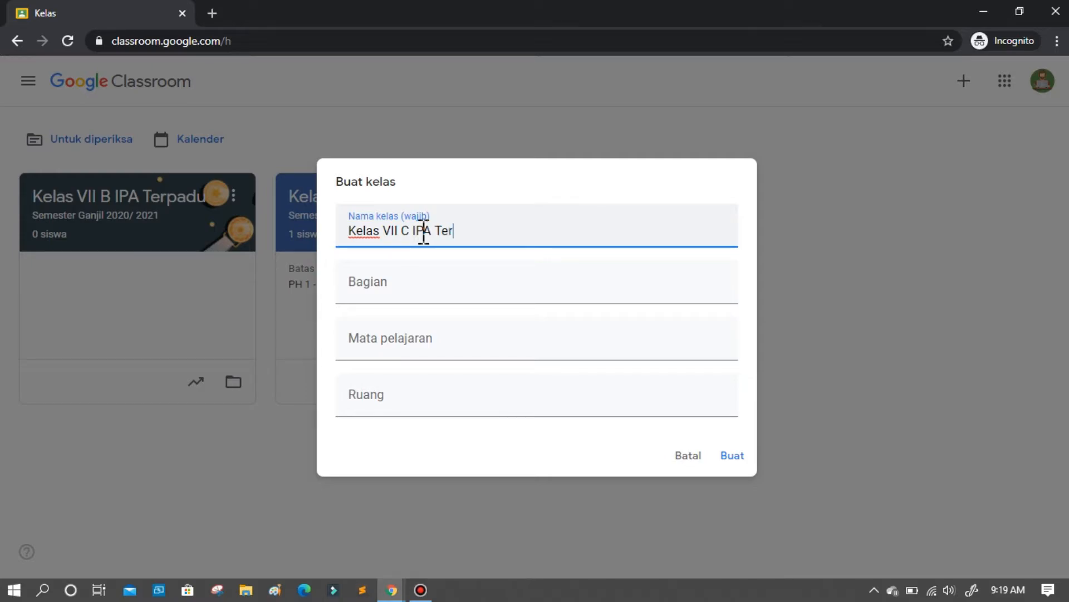
key("ctrl+shift+Left")
key("ctrl+shift+Left")
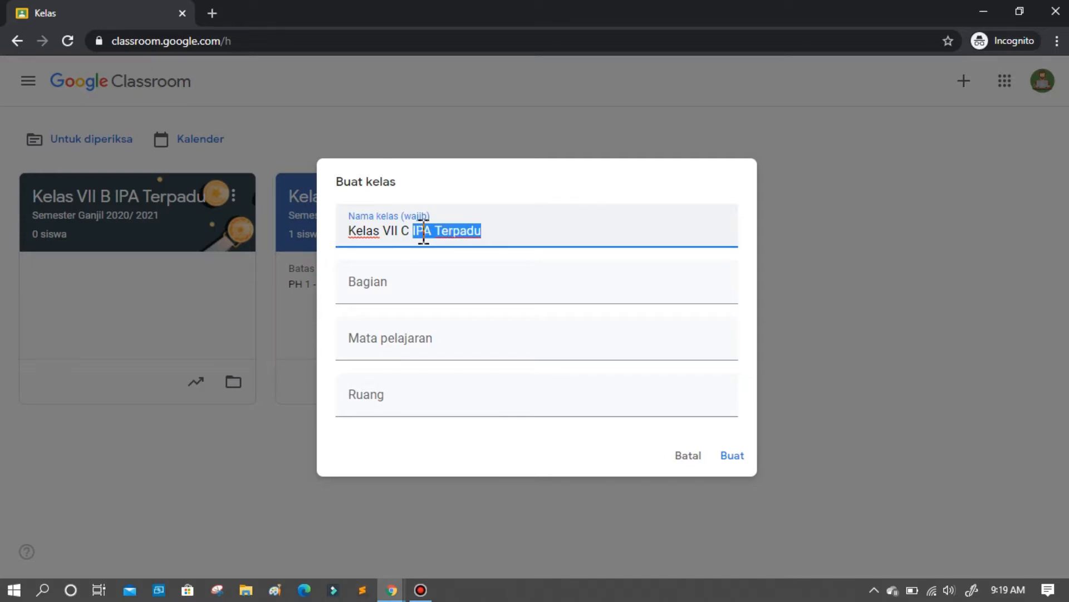
Set the new class's section (Bagian) to "Semester Ganjil 2020/ 2021".
left_click(414, 293)
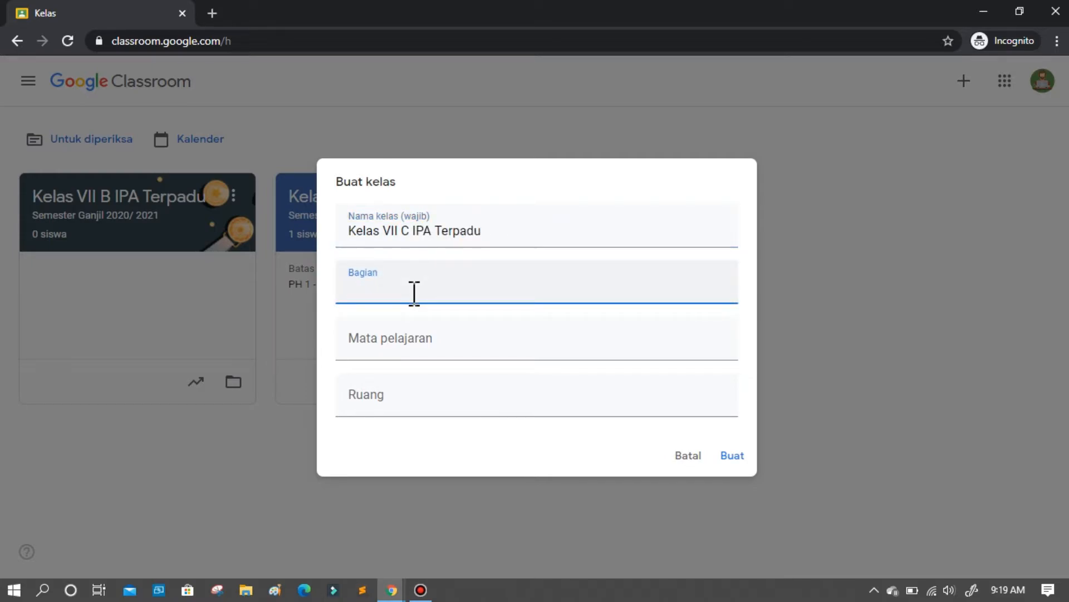
type("Semester gANJIL")
key("BackSpace")
key("BackSpace")
key("BackSpace")
type("G")
key("BackSpace")
type("Ganjil 2020")
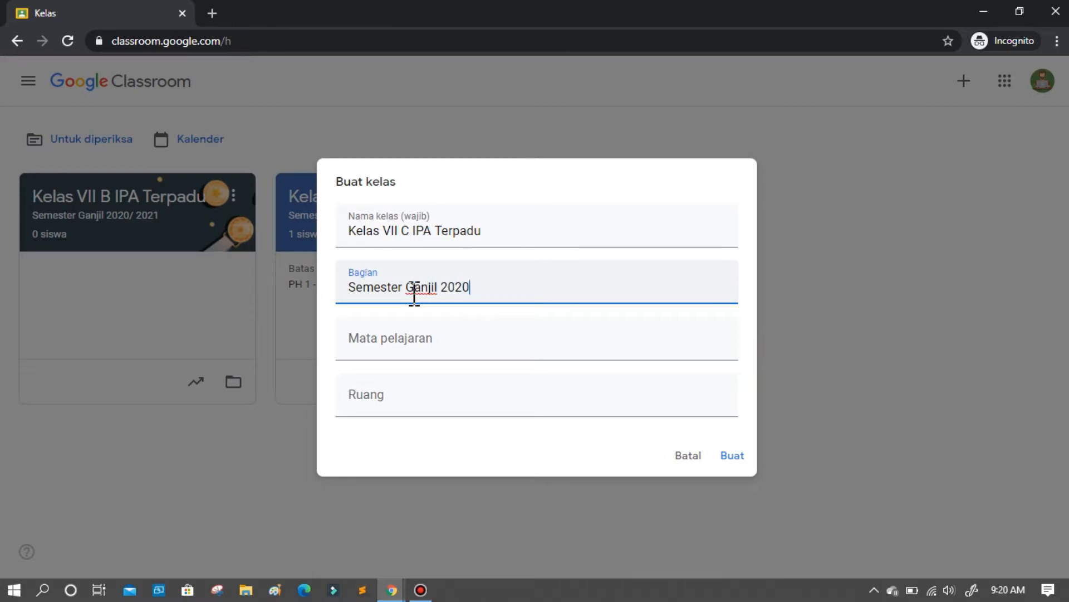
type("/ 2021")
Set the new class's subject (Mata pelajaran) to "IPA Terpadu".
left_click(397, 334)
type("IPA Terpadu")
Set the room (Ruang) to "Kelas VII C" and create the class.
left_click(386, 414)
type("Kelas V")
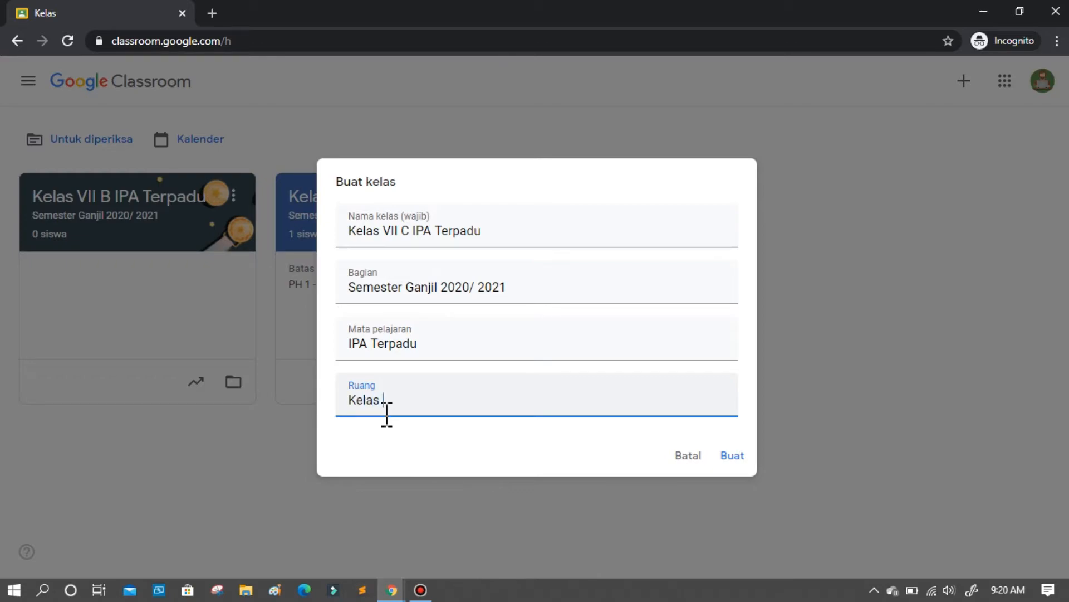
type("II C")
left_click(742, 453)
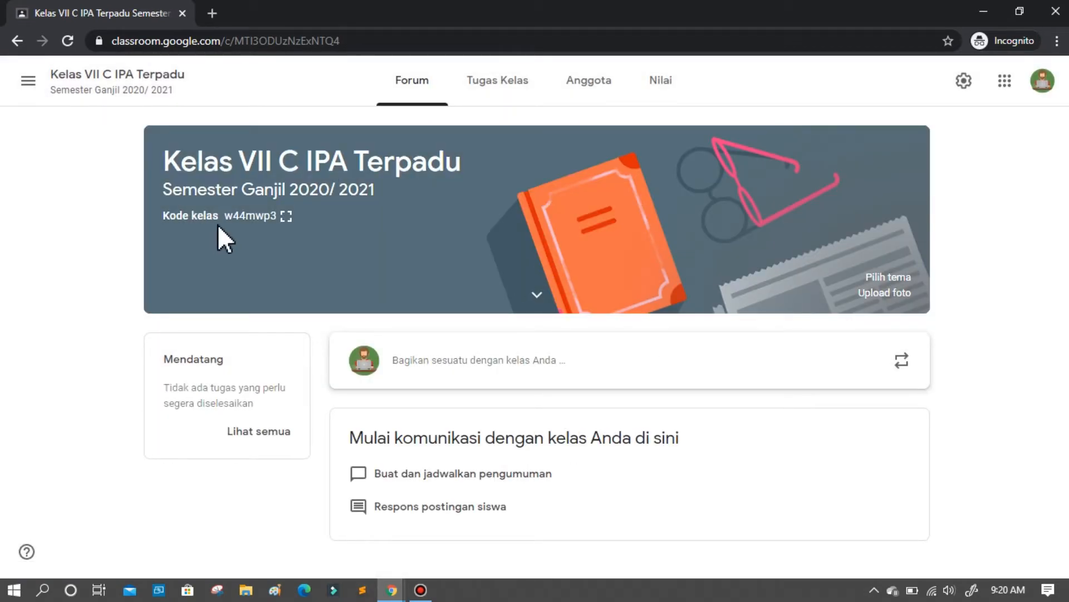
Display the new class's join code enlarged, and close the enlarged view.
left_click(287, 216)
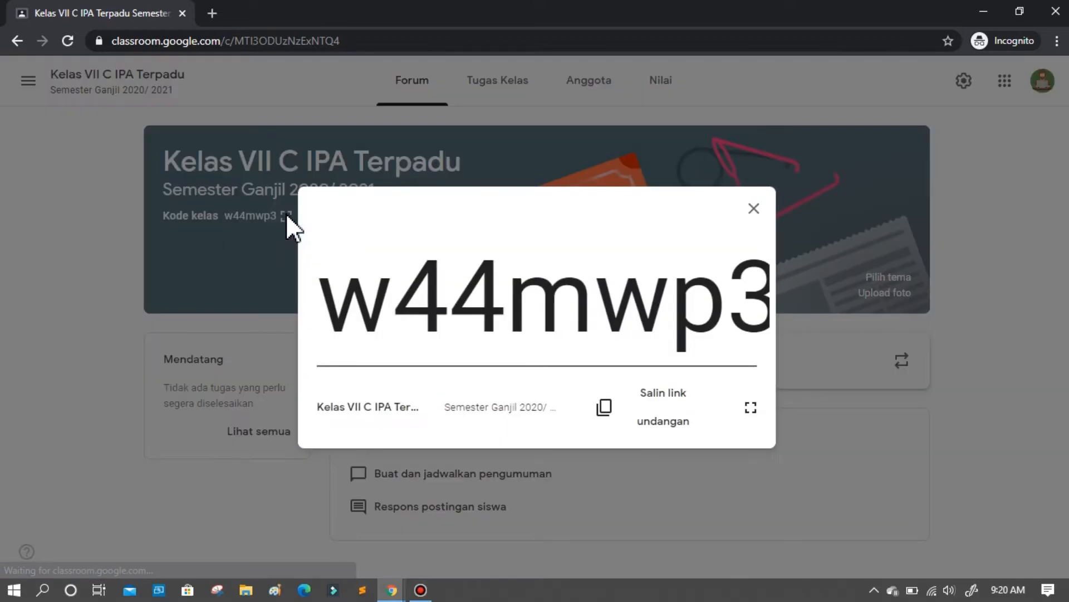
left_click(753, 211)
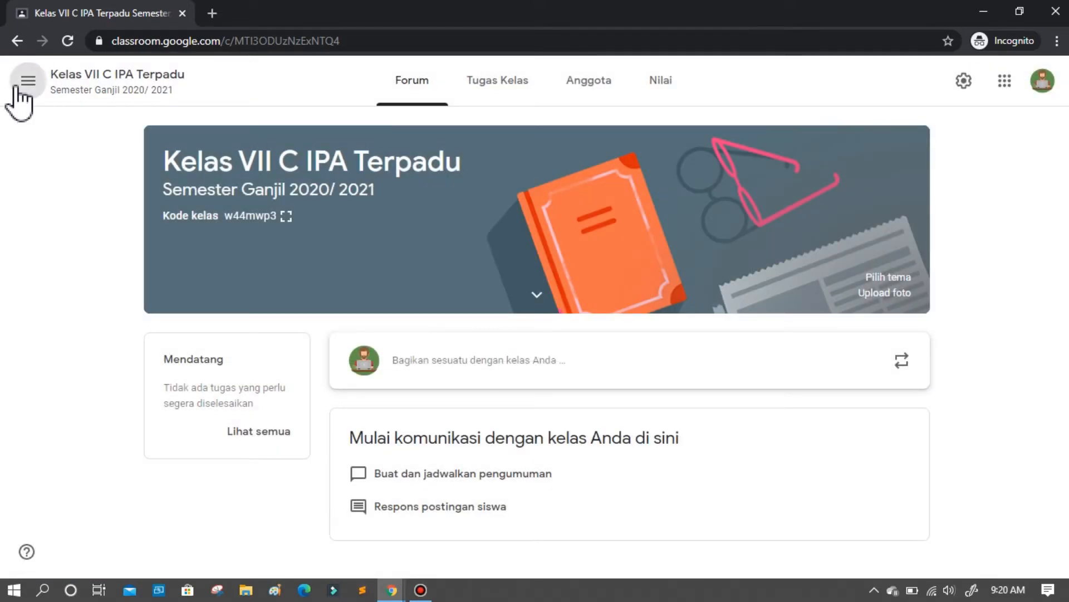
left_click(27, 82)
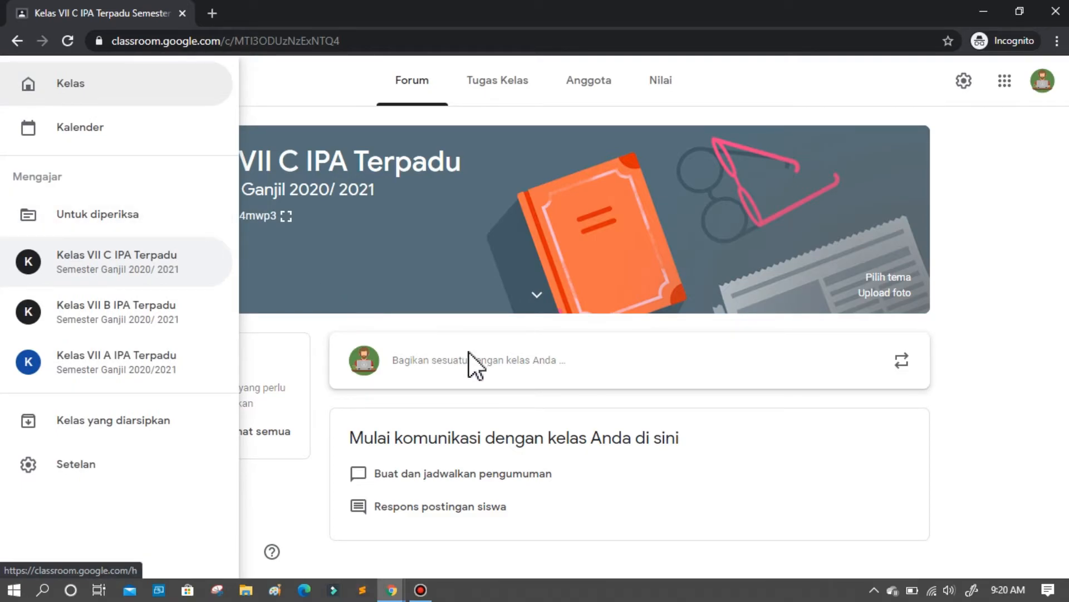
left_click(114, 326)
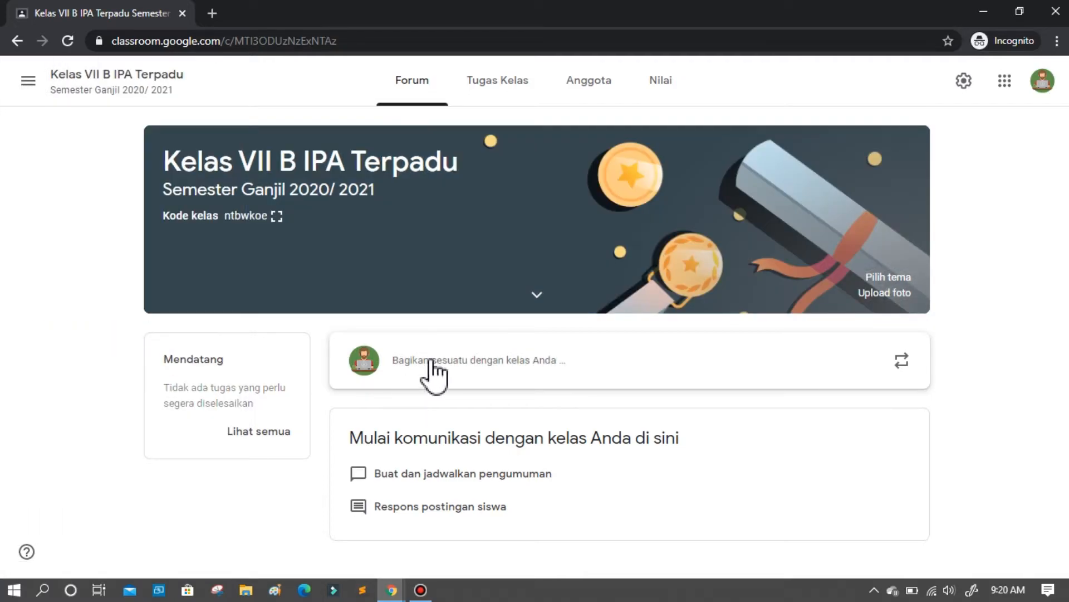
left_click(431, 367)
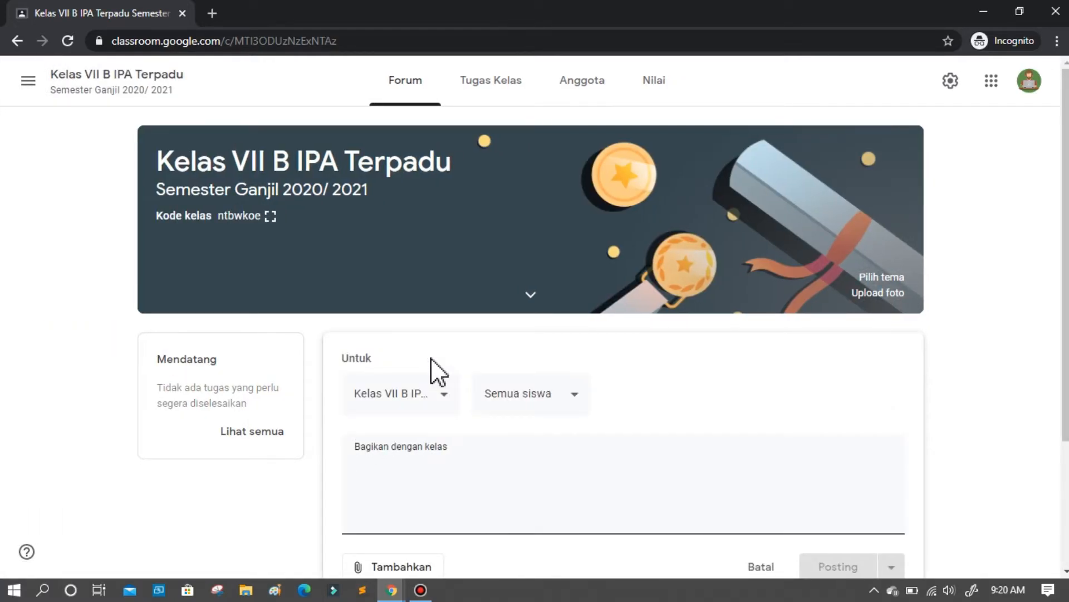
Start a forum announcement in Kelas VII A IPA Terpadu and paste the copied text about the IPA lesson on 24 Agustus 2020 at 09:00.
left_click(26, 82)
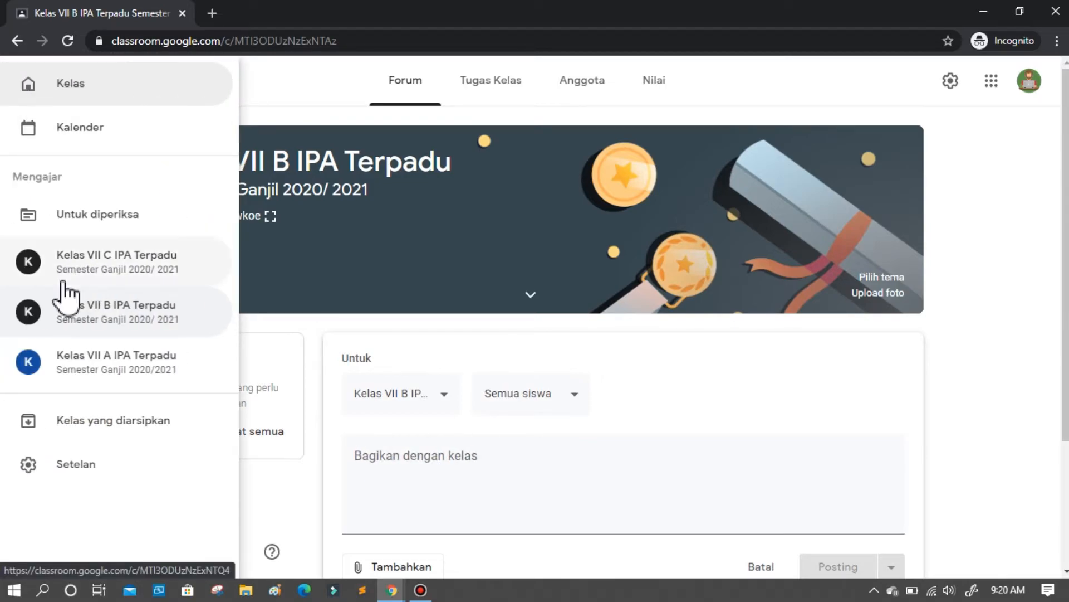
left_click(99, 365)
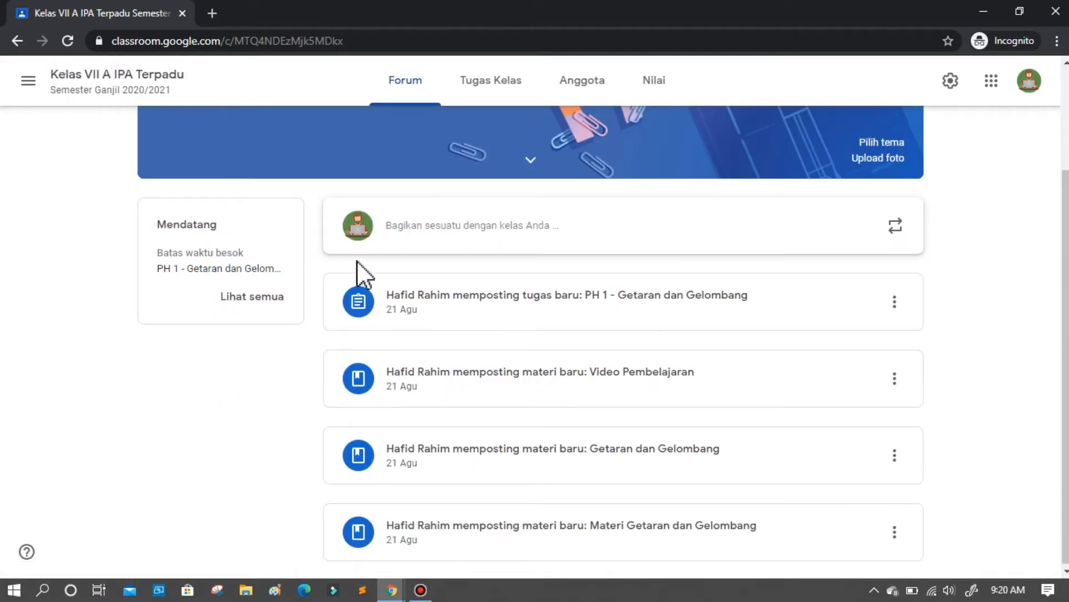
left_click(433, 229)
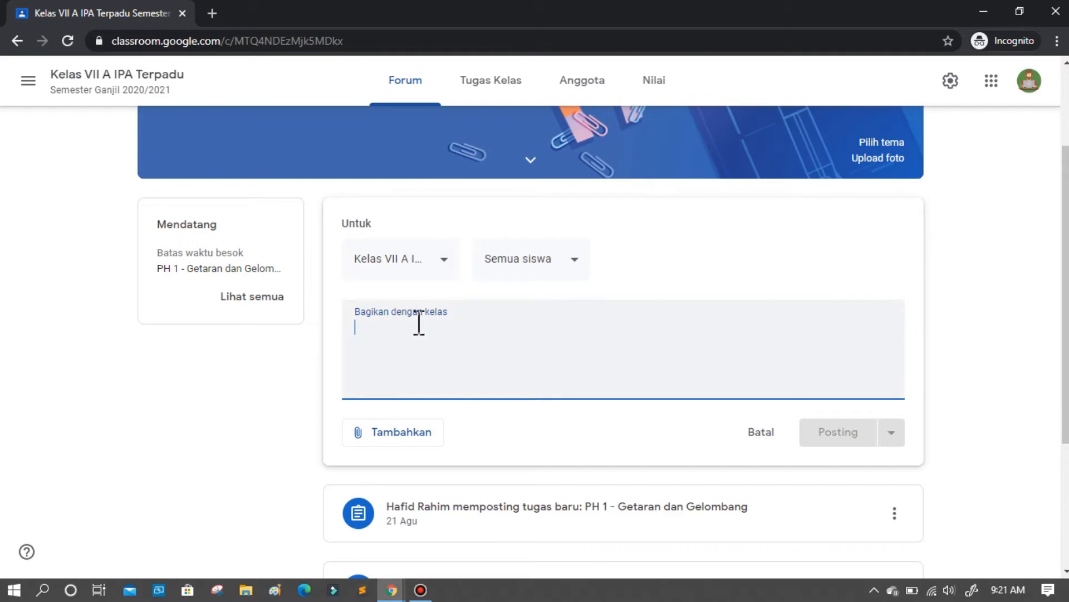
type("Pengumuman: Pelajaran IPA akan dimulai pada Hari senin, Tanggal 24 Agustus 2020 Pukul 09:00, adik-adik silahkan membaca terlebih dahulu Materi pelajaran sebelumnya karena kita akan melakukan kuis sebelum memulai pembelajaran Terimakasih")
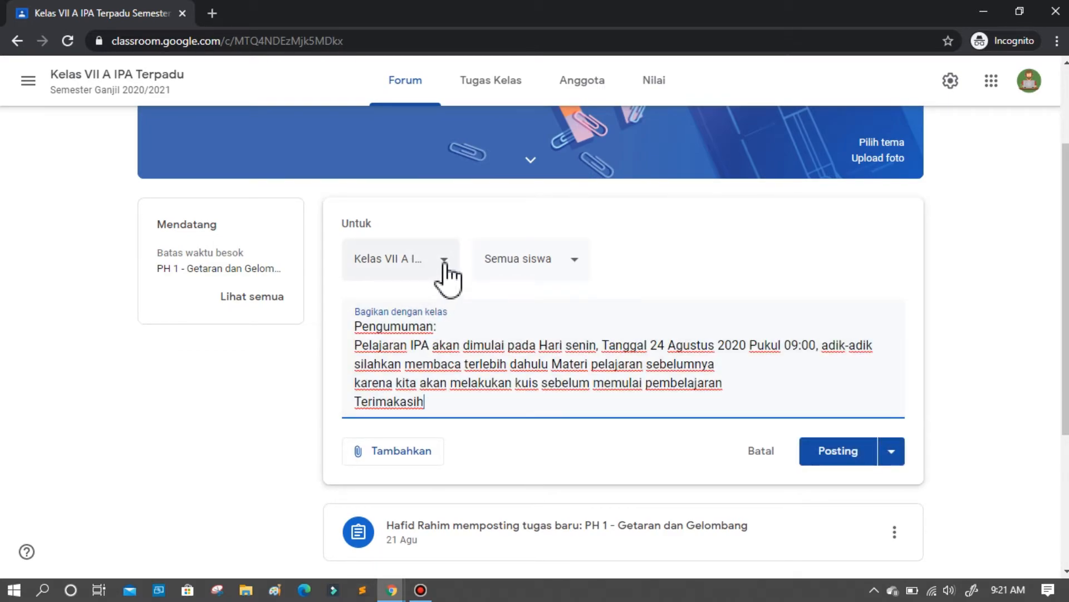
Add Kelas VII C and Kelas VII B IPA Terpadu as recipients of the announcement.
left_click(444, 262)
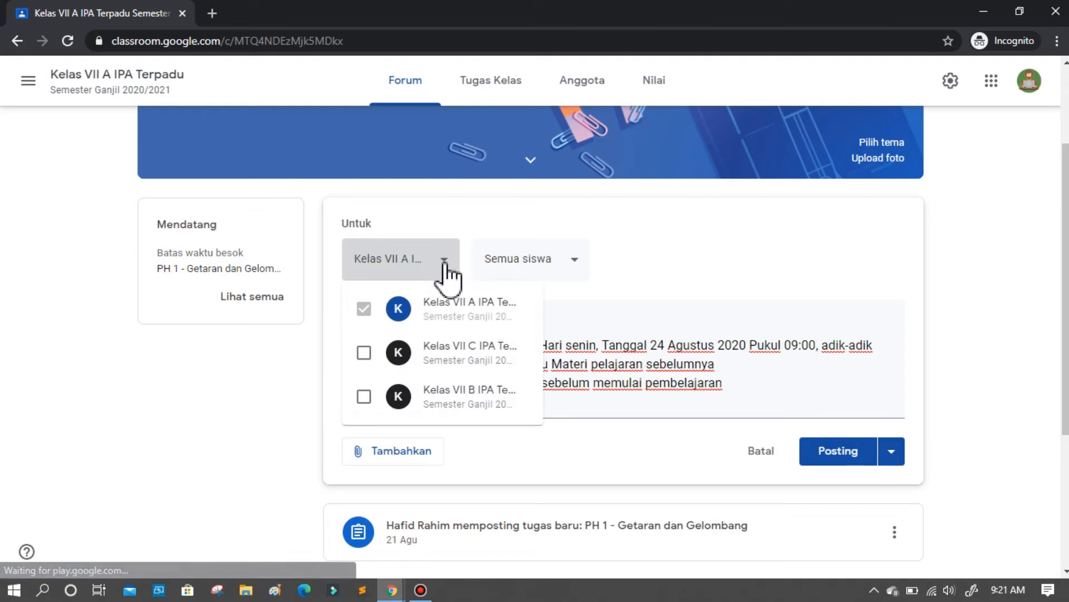
left_click(363, 353)
left_click(365, 397)
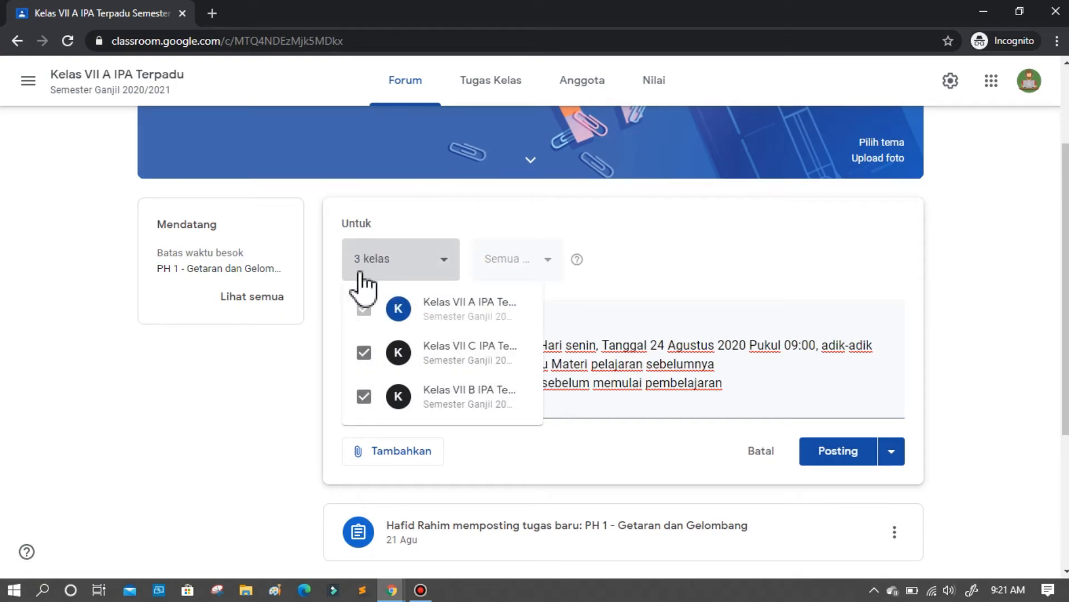
left_click(600, 357)
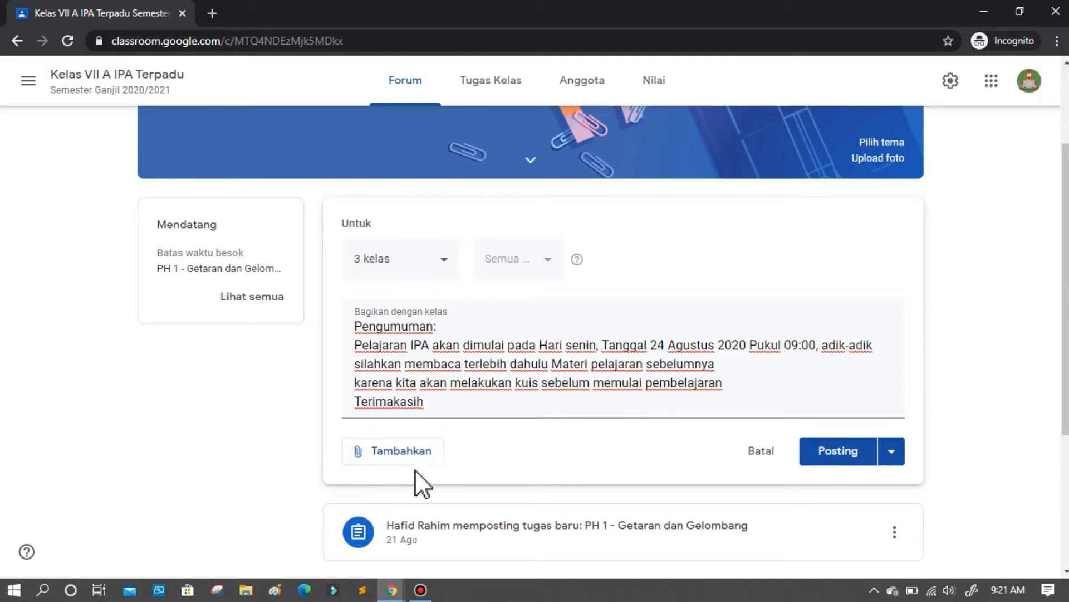
Examine the attachment sources and the posting options available for the announcement.
left_click(372, 453)
scroll(488, 468, "down", 3)
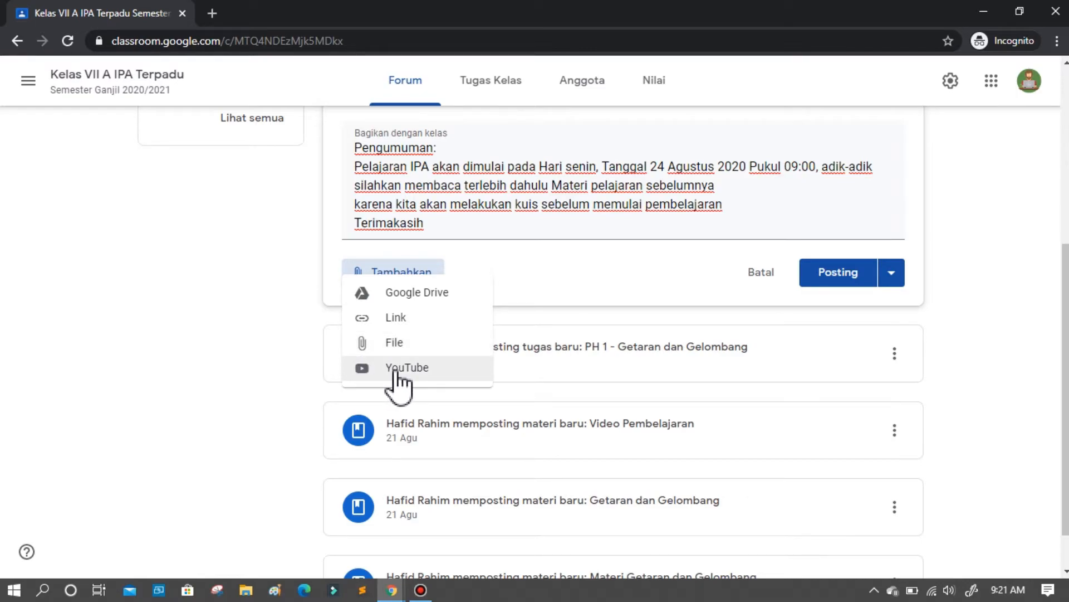
left_click(604, 273)
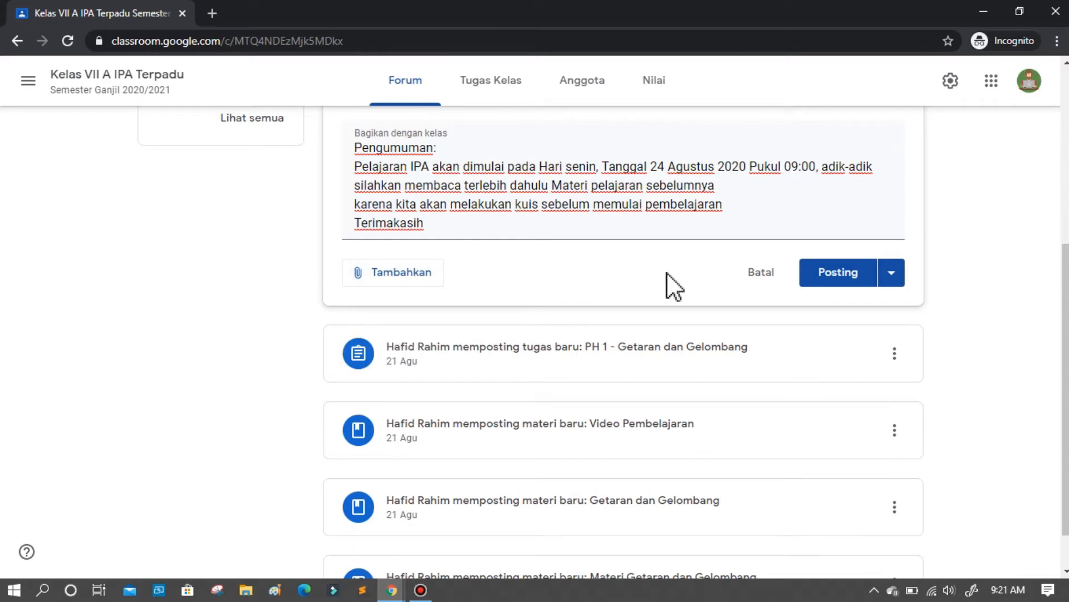
left_click(422, 266)
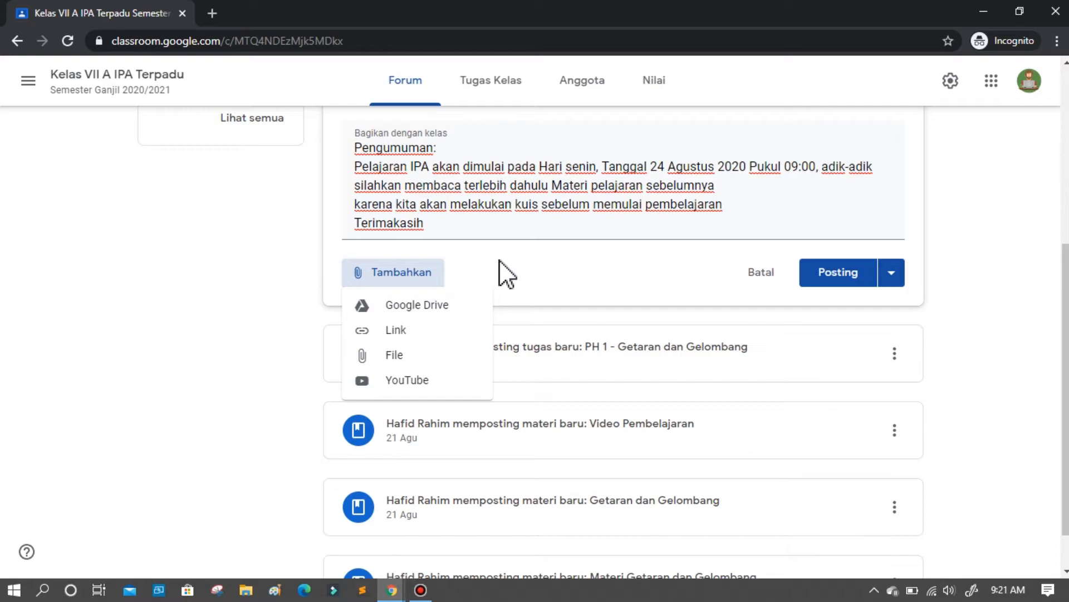
left_click(547, 261)
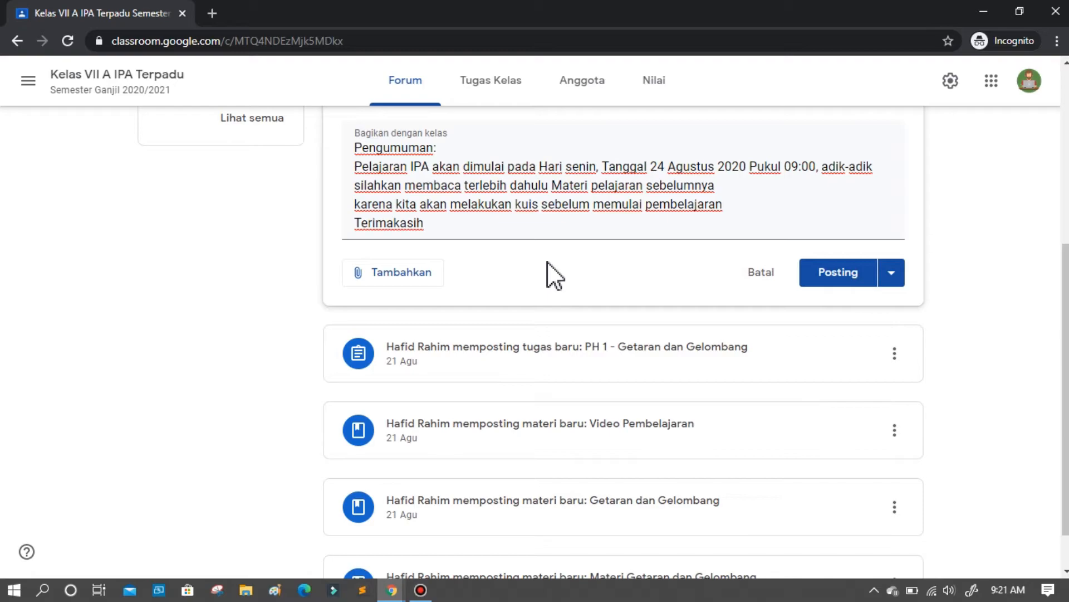
left_click(893, 272)
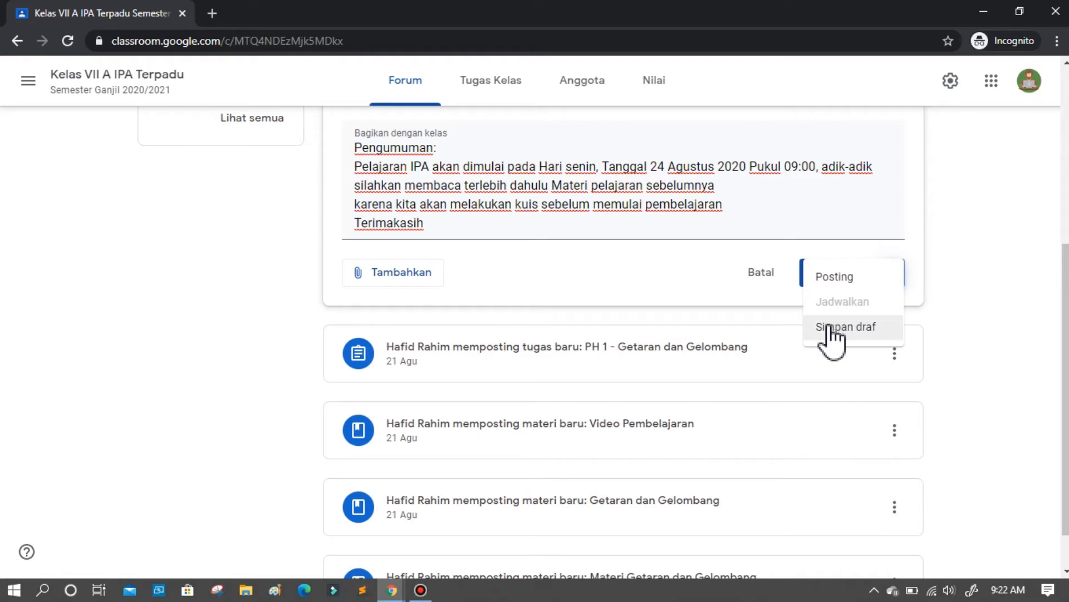
left_click(561, 239)
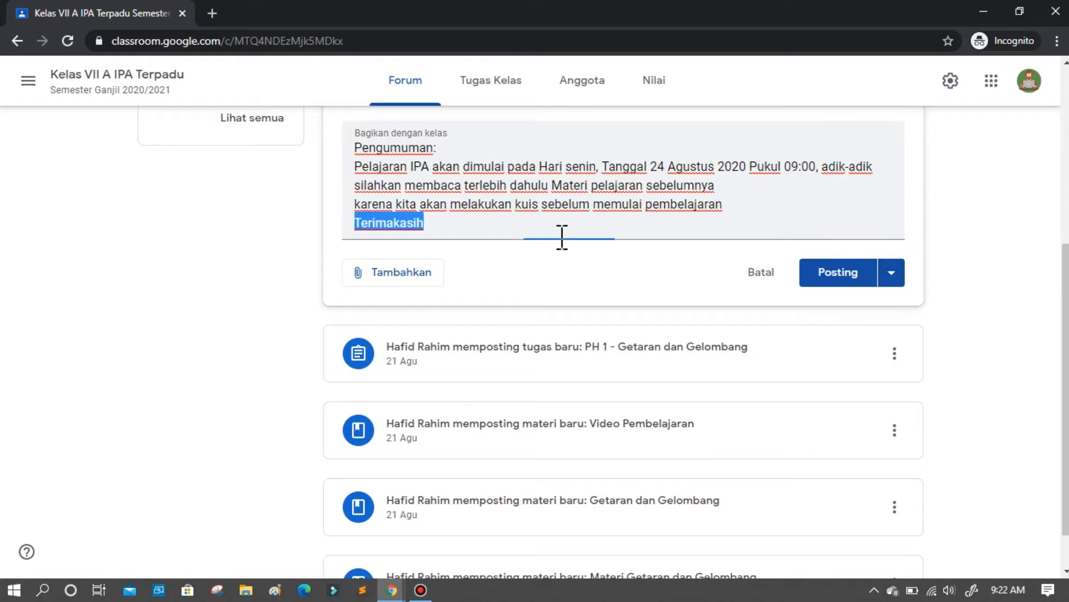
Remove Kelas VII C and Kelas VII B from the recipients so the announcement goes only to Kelas VII A.
scroll(560, 237, "up", 5)
left_click(436, 406)
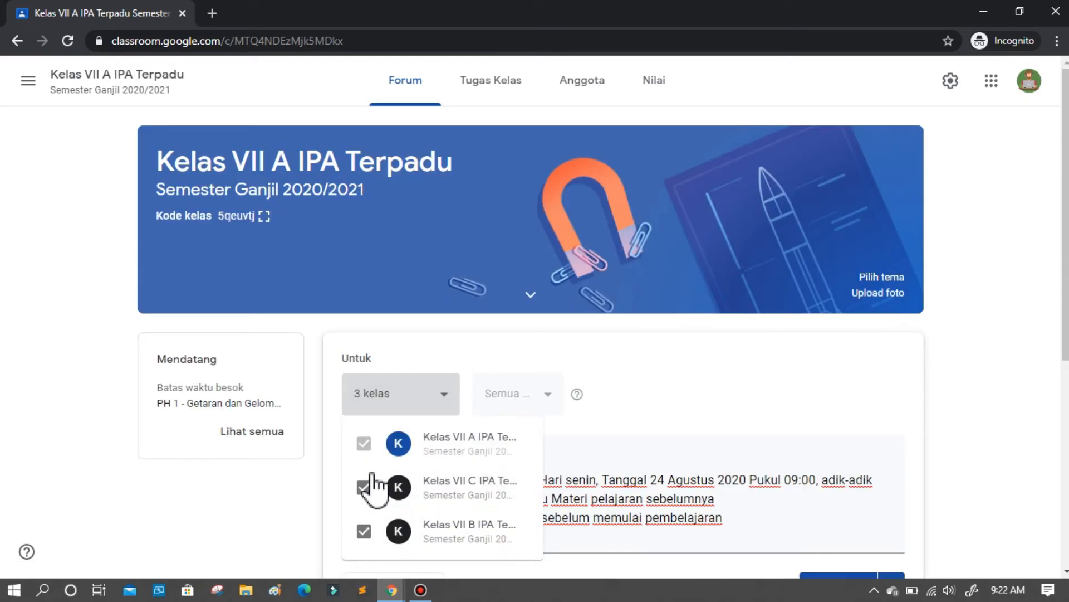
left_click(363, 488)
scroll(369, 496, "down", 2)
left_click(364, 428)
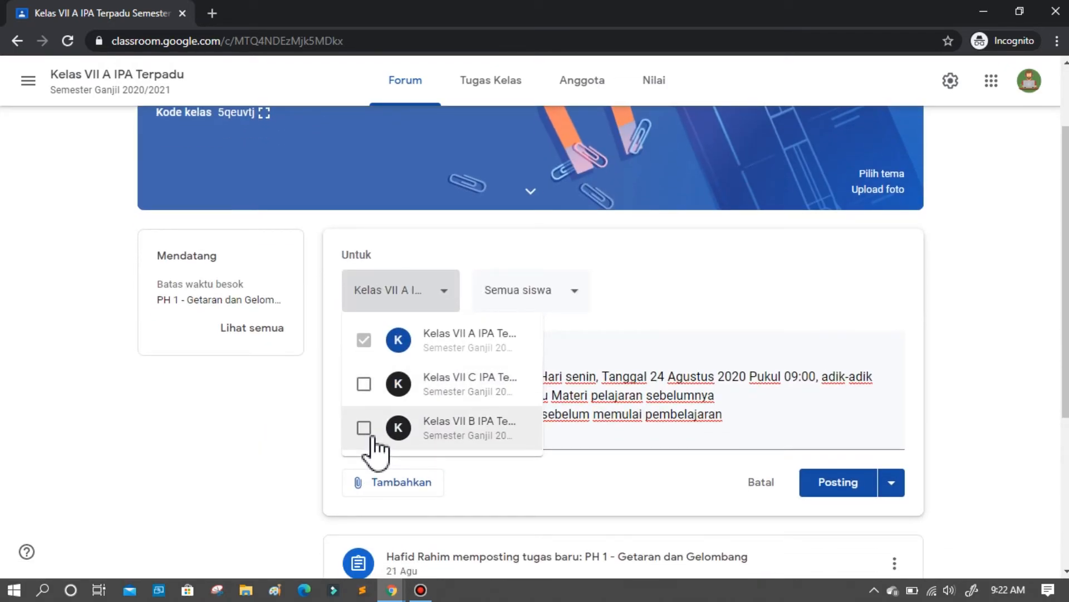
left_click(585, 449)
Try scheduling the announcement for 26 Agu 2020 and cancel the scheduling.
left_click(894, 489)
left_click(861, 510)
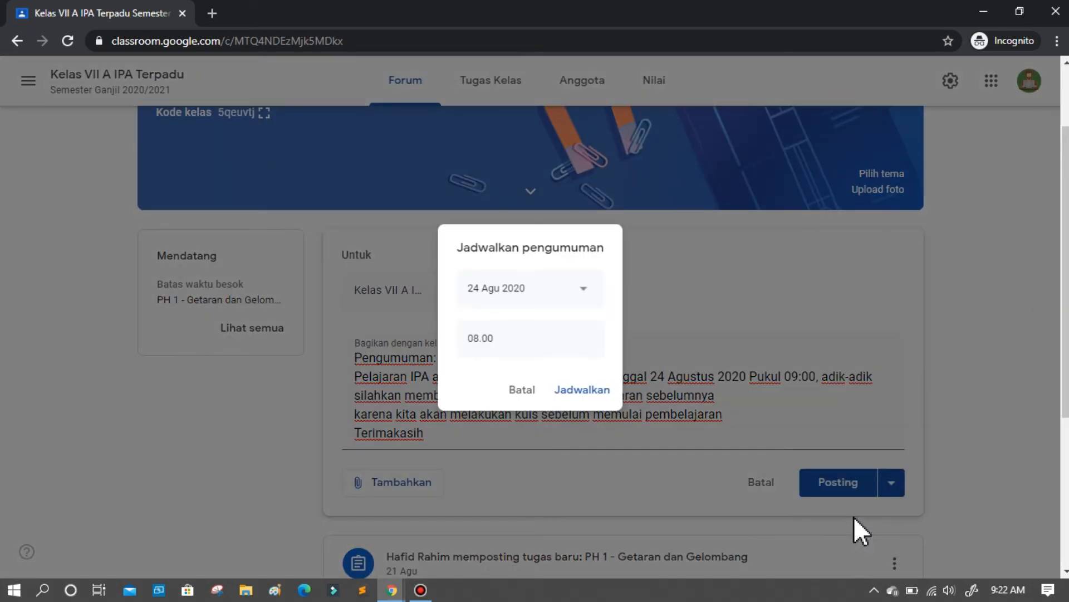
left_click(583, 294)
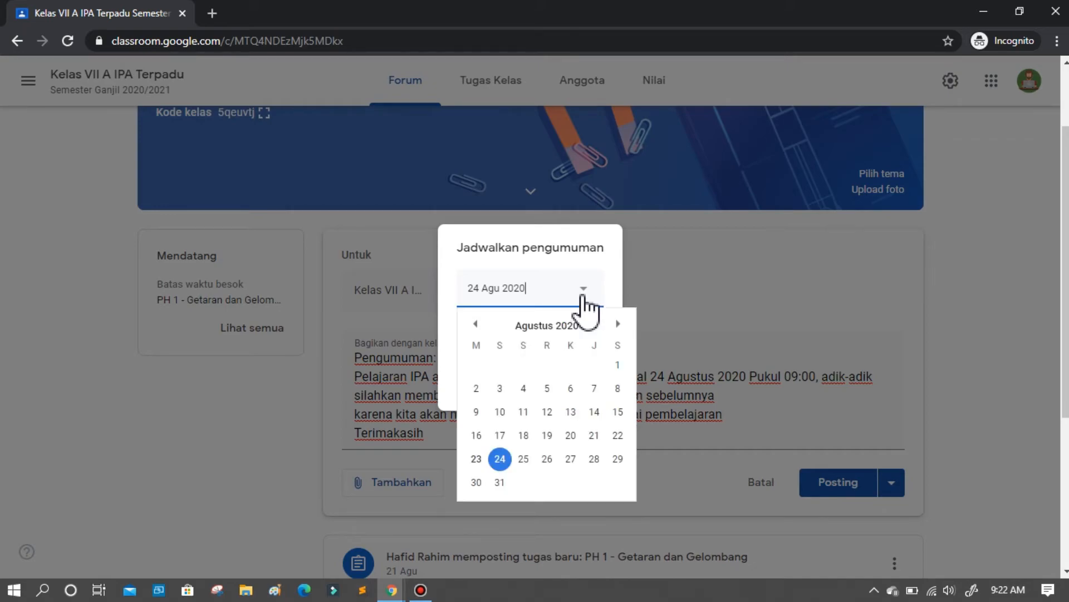
left_click(547, 458)
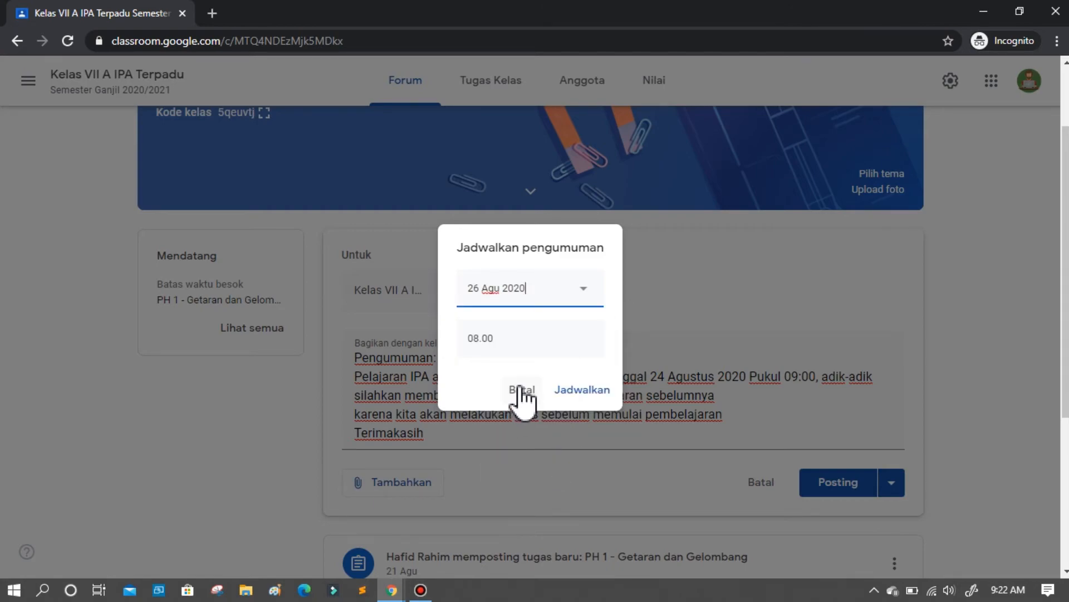
left_click(495, 334)
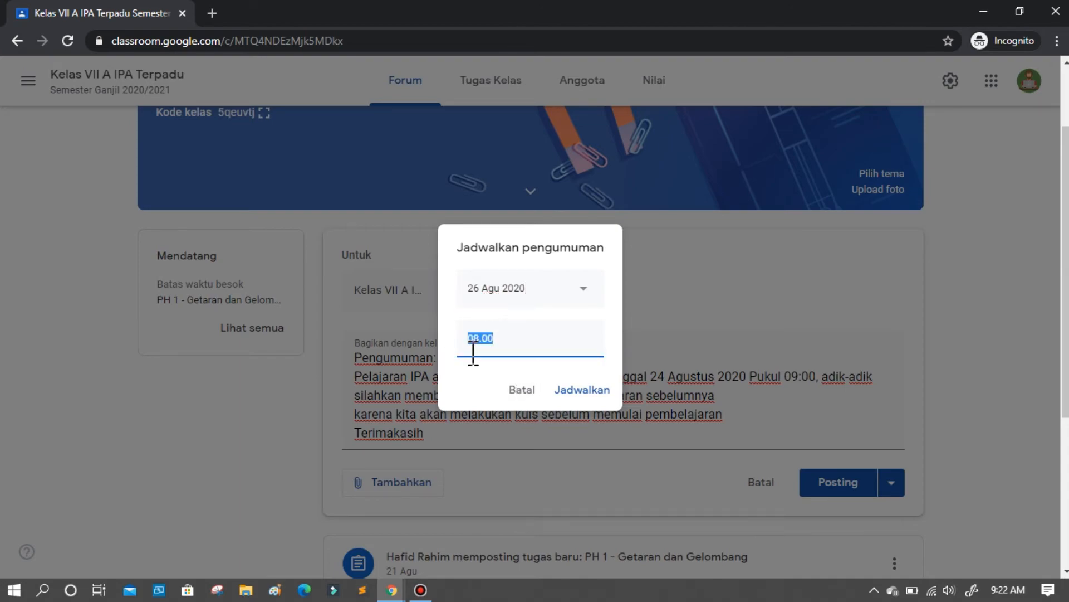
left_click(482, 342)
left_click(505, 336)
left_click(521, 390)
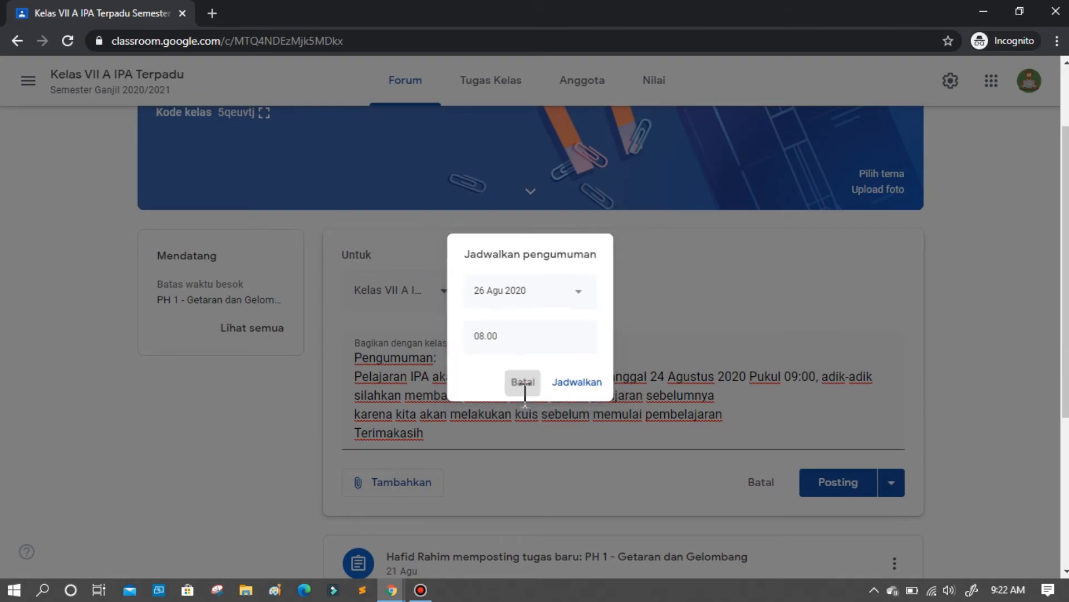
Include Kelas VII C and Kelas VII B alongside Kelas VII A as recipients and post the announcement.
left_click(451, 291)
left_click(364, 383)
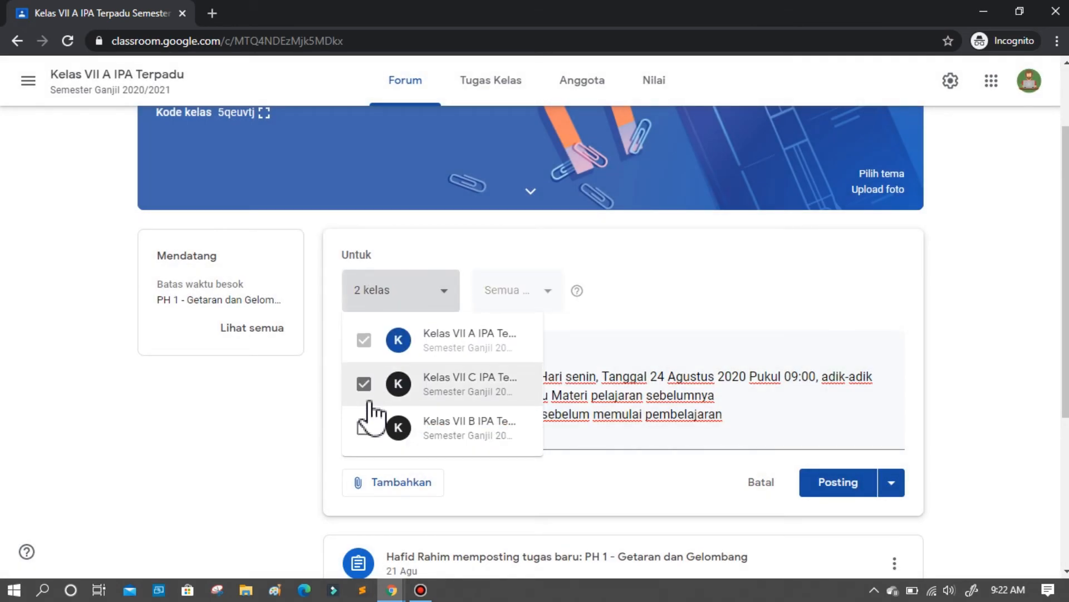
left_click(365, 428)
left_click(525, 433)
left_click(527, 440)
left_click(645, 418)
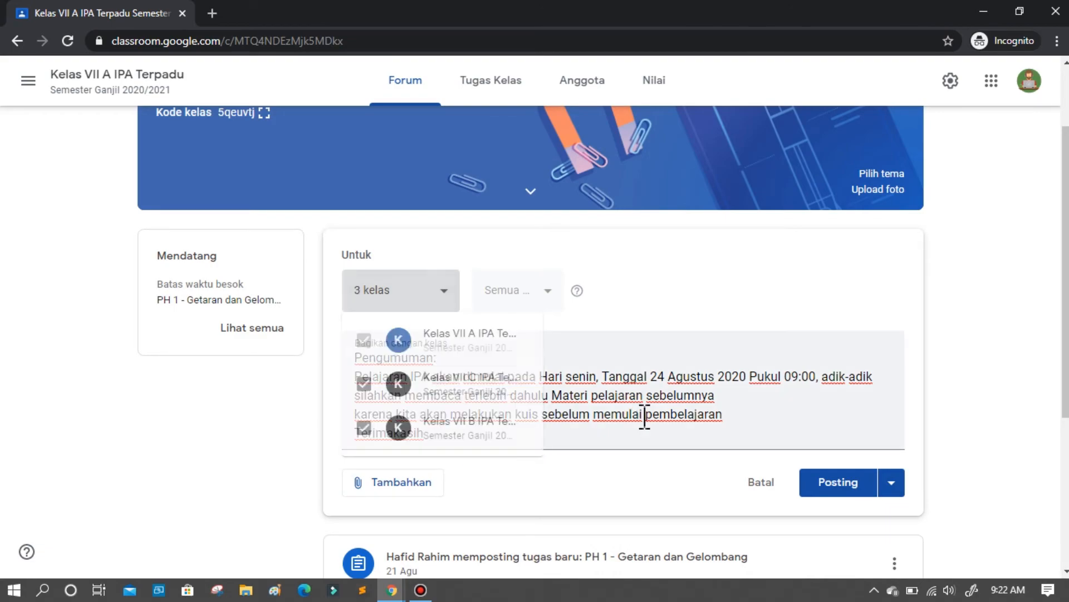
left_click(839, 485)
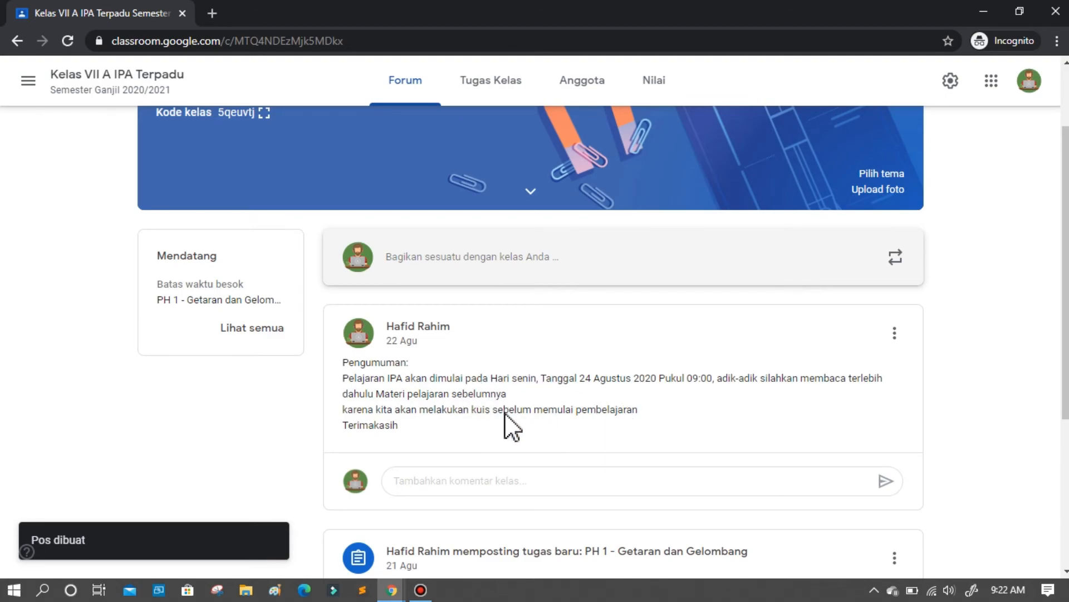
Open Kelas VII B IPA Terpadu and check its forum for the shared announcement.
scroll(532, 416, "up", 2)
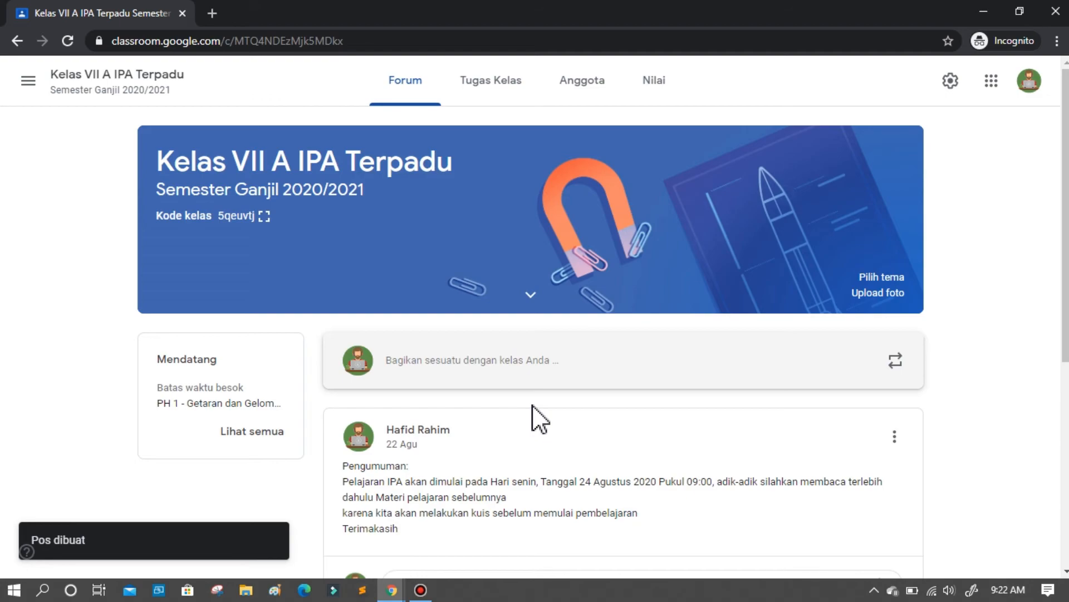
left_click(18, 82)
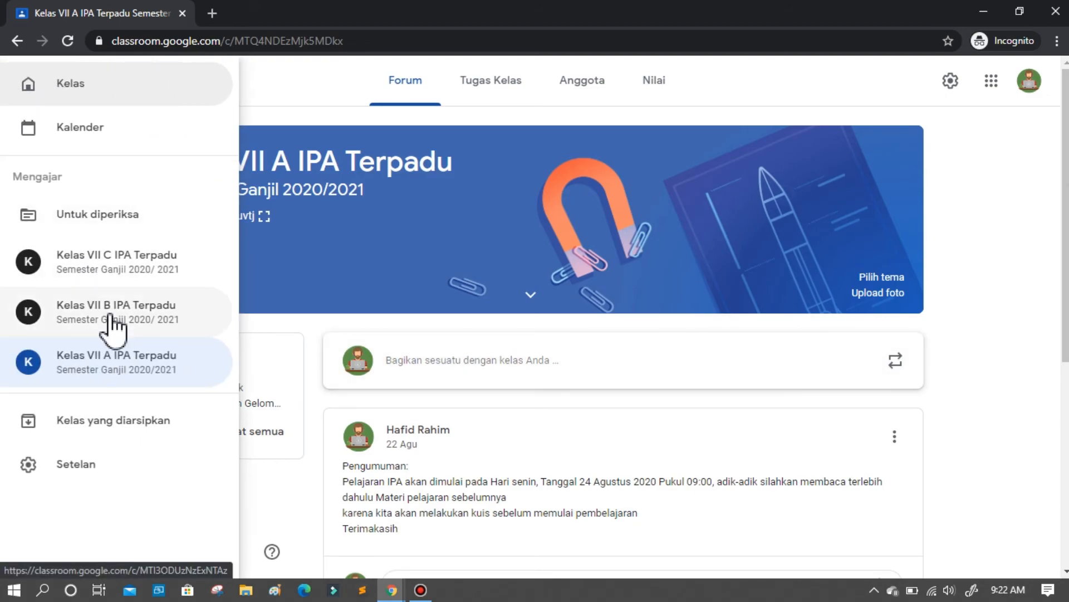
left_click(113, 327)
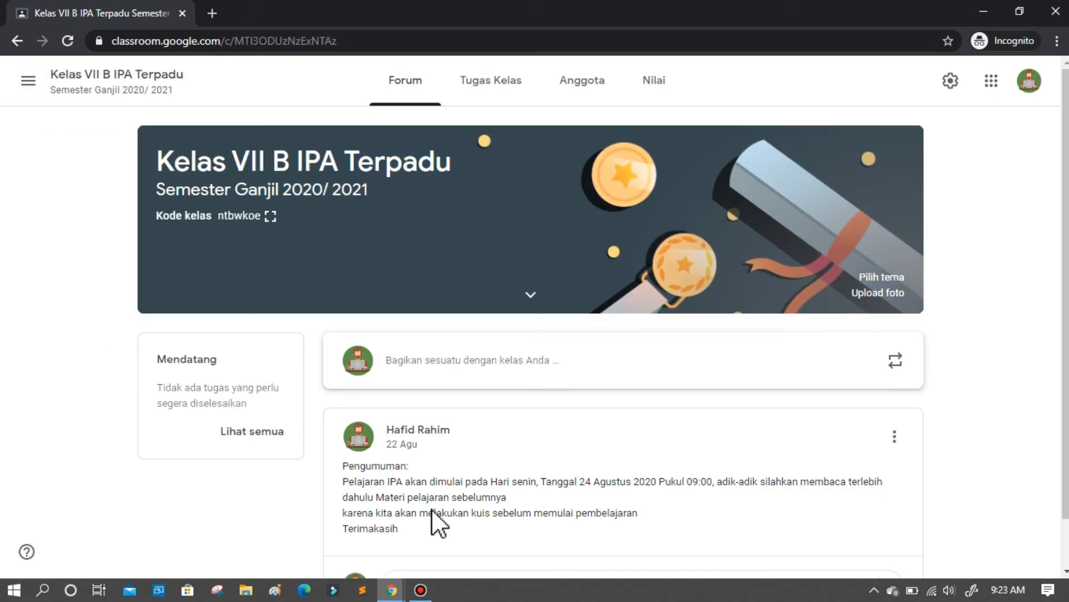
scroll(430, 511, "down", 1)
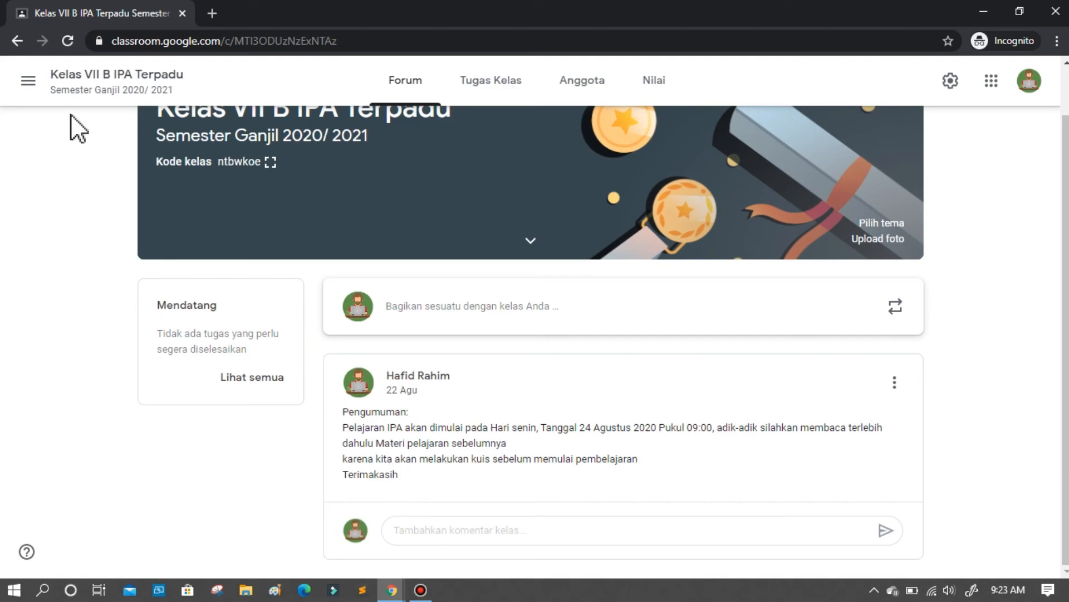
Switch to Kelas VII C IPA Terpadu and check its forum for the shared announcement.
left_click(25, 82)
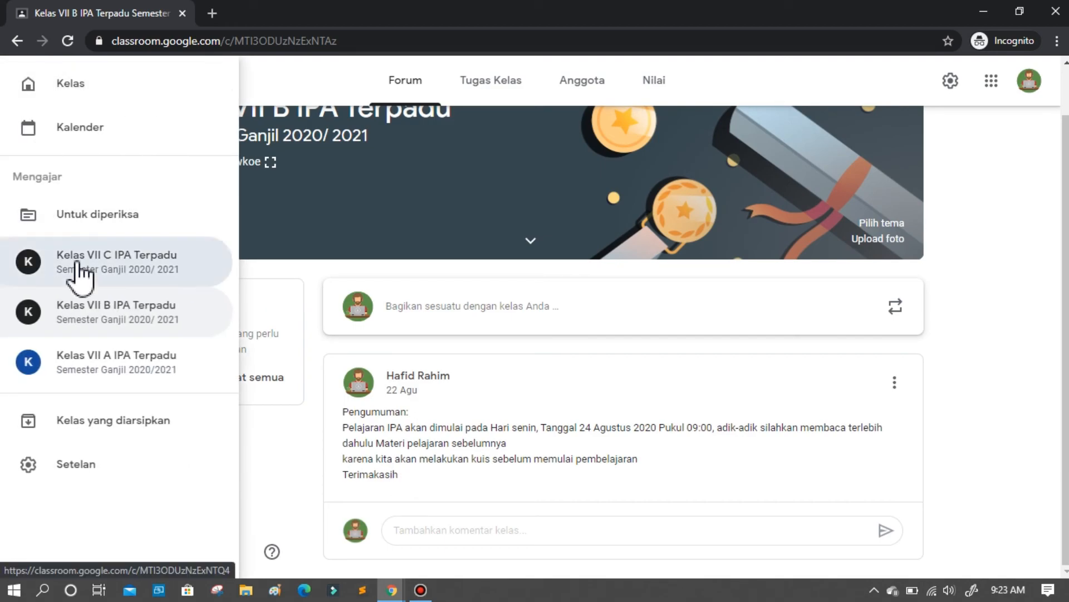
left_click(77, 267)
scroll(439, 493, "down", 1)
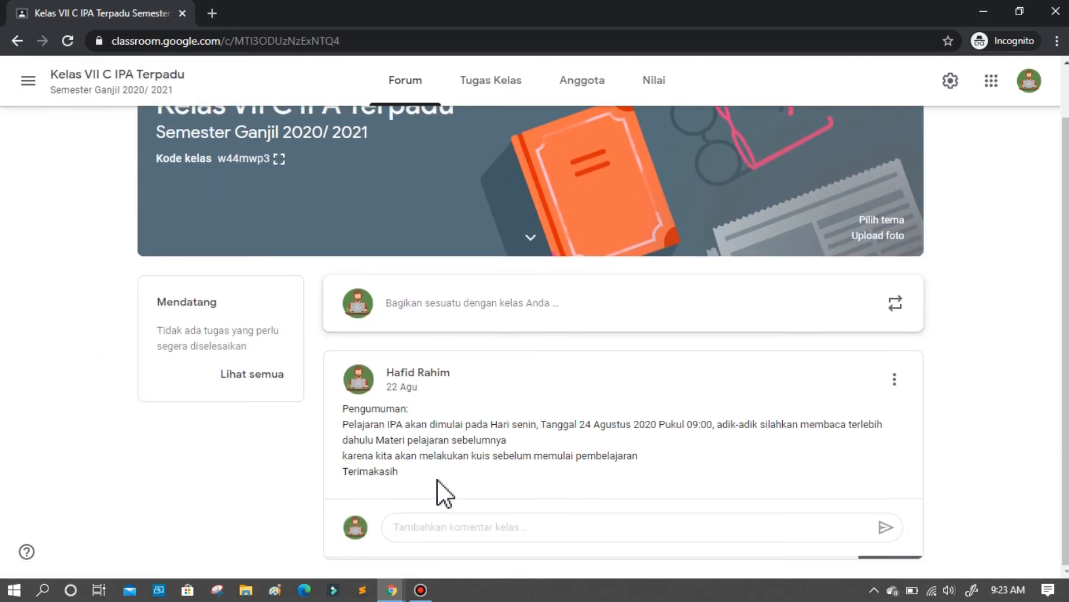
right_click(437, 489)
left_click(389, 477)
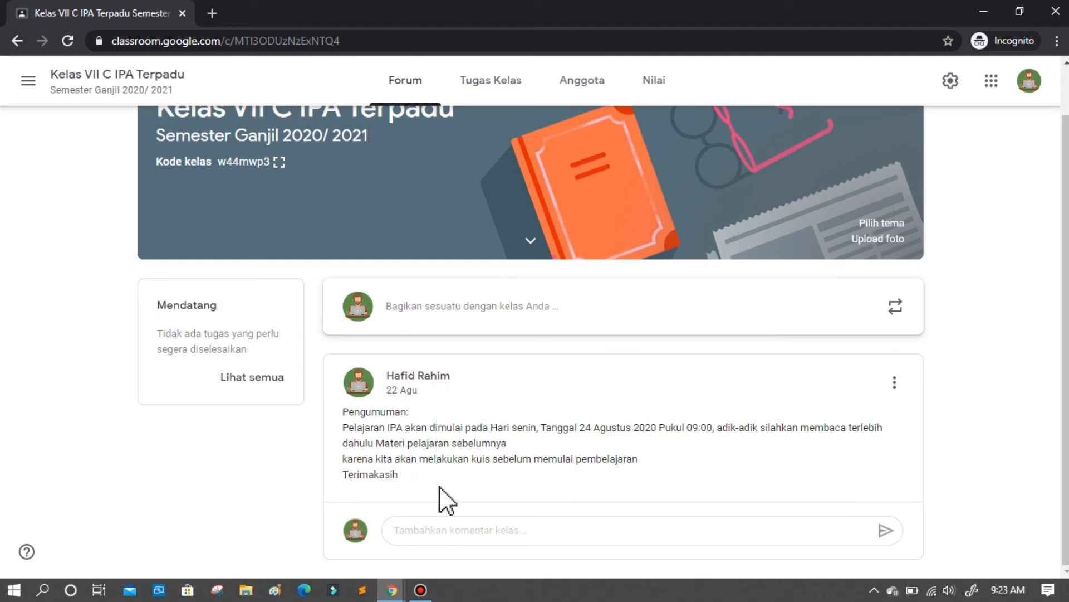